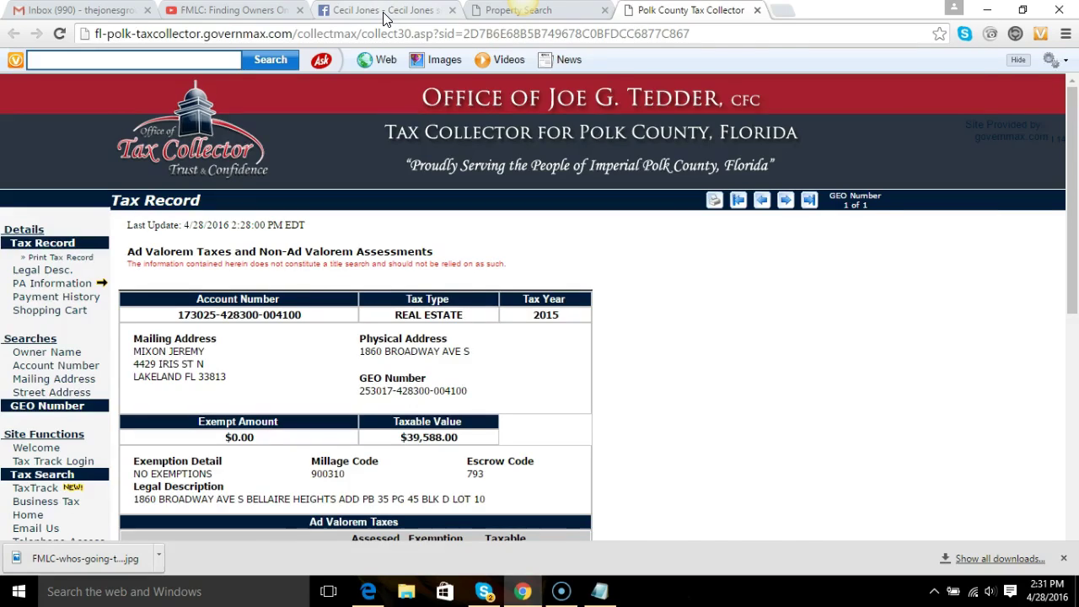
Glance at the Facebook post, select the tax record's web address, then close the tax collector tab.
left_click(384, 12)
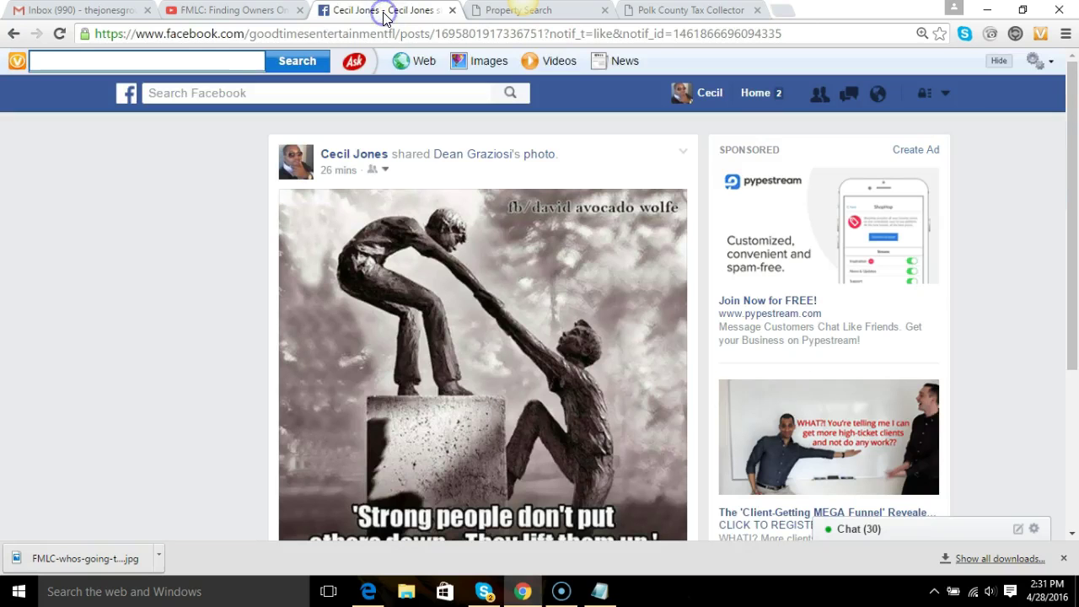
left_click(710, 12)
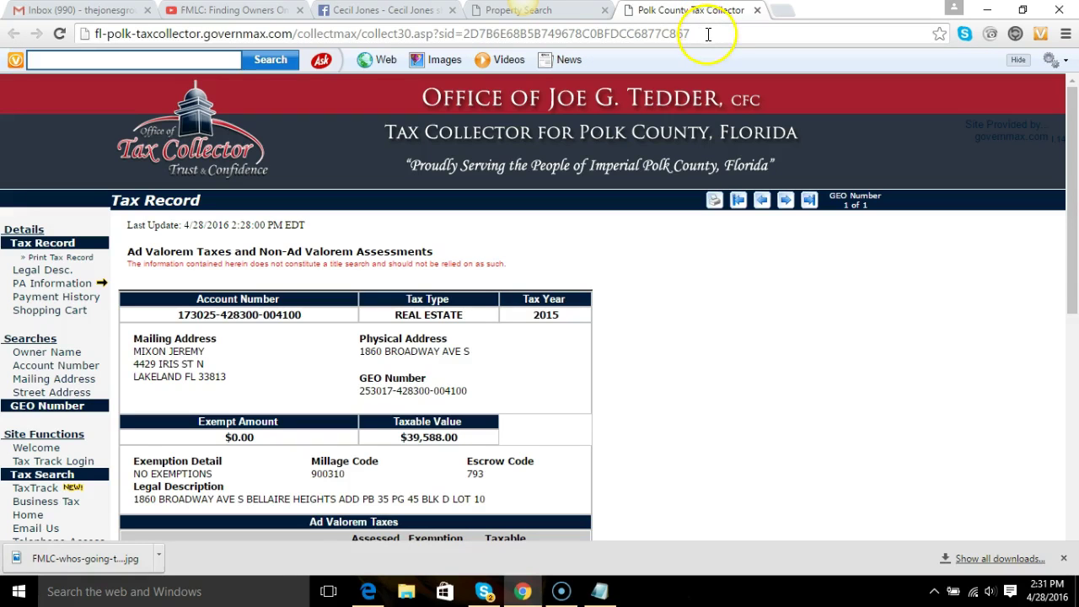
left_click(711, 32)
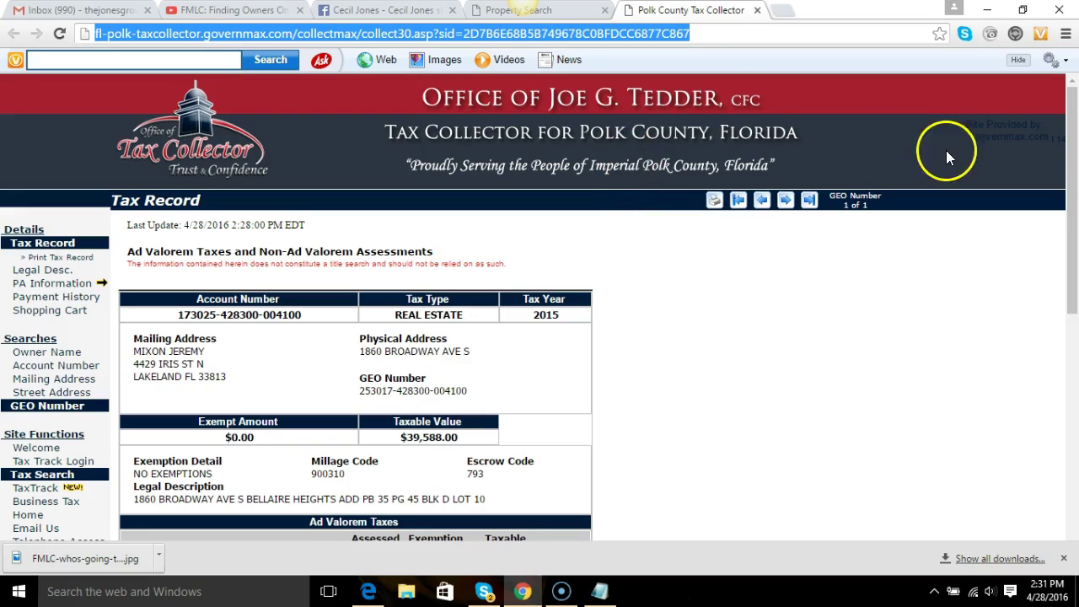
left_click(1071, 160)
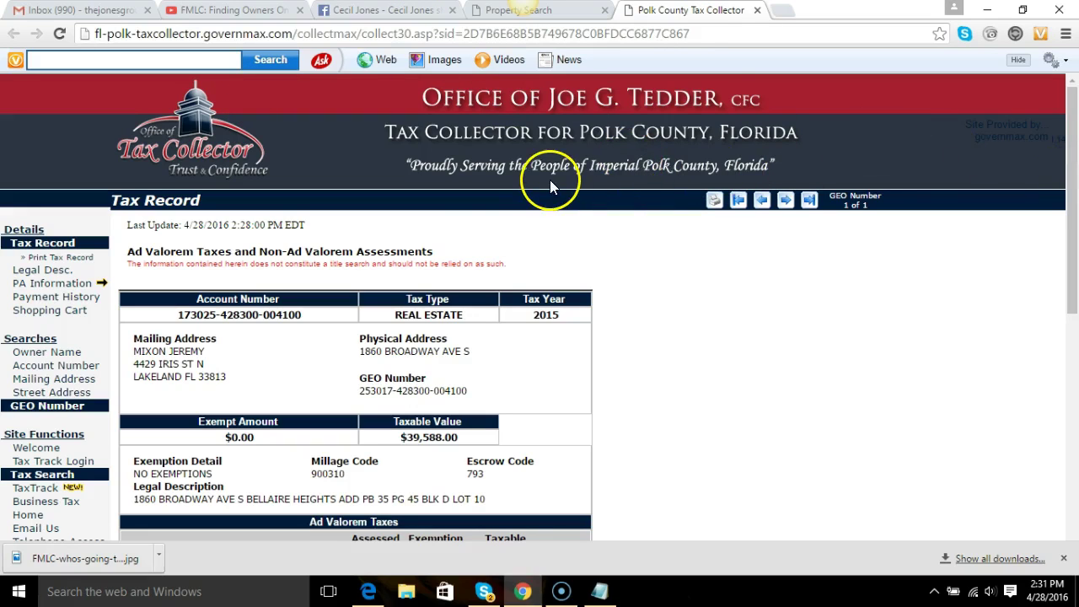
left_click(757, 10)
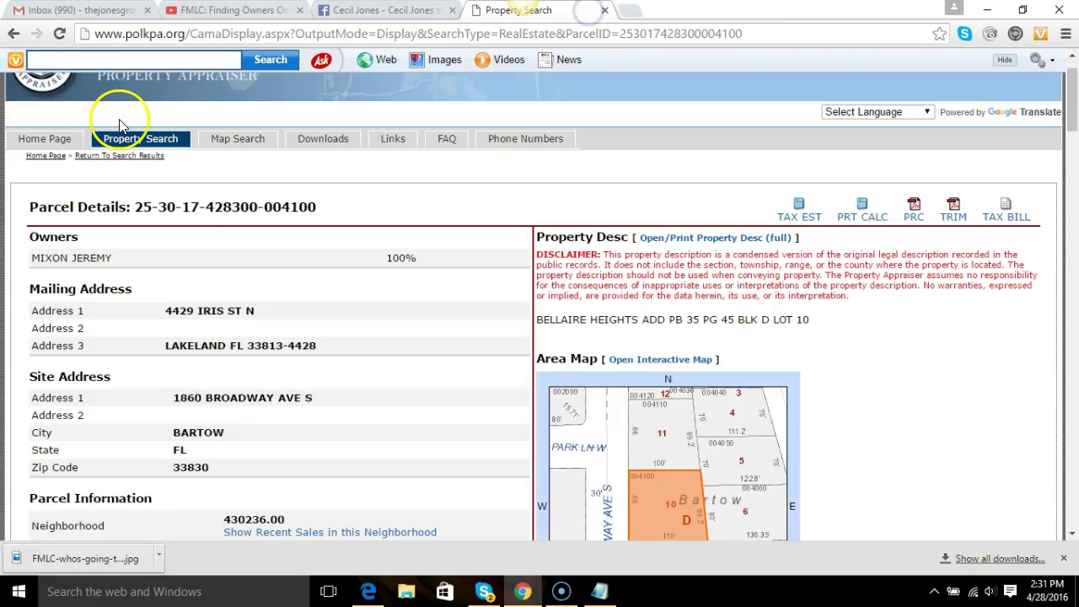
Switch the appraiser's property search to Find Parcel By Site Address and enter a first address.
left_click(133, 141)
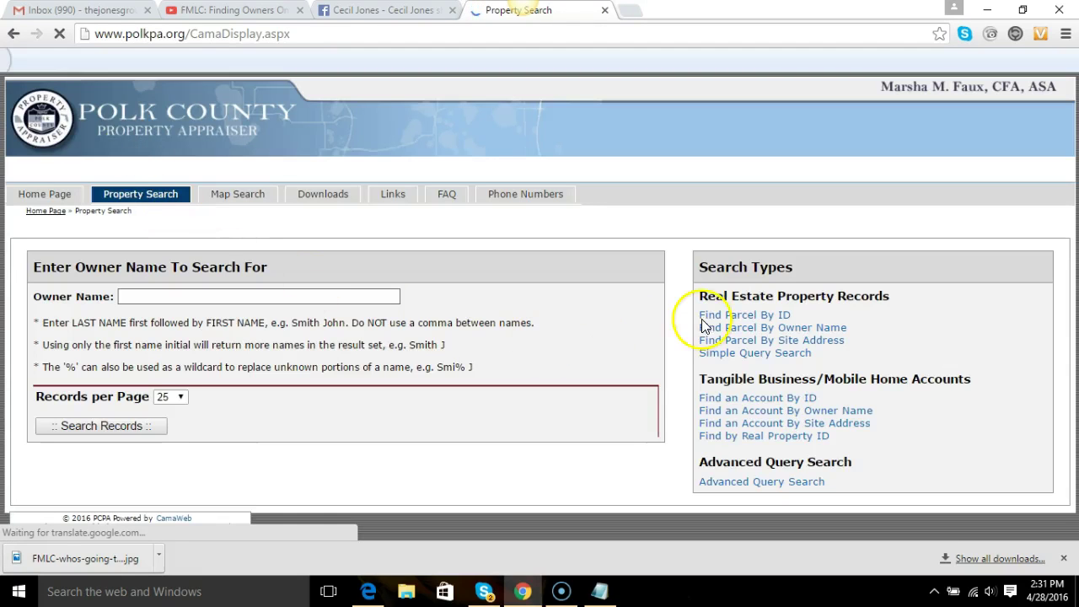
left_click(734, 339)
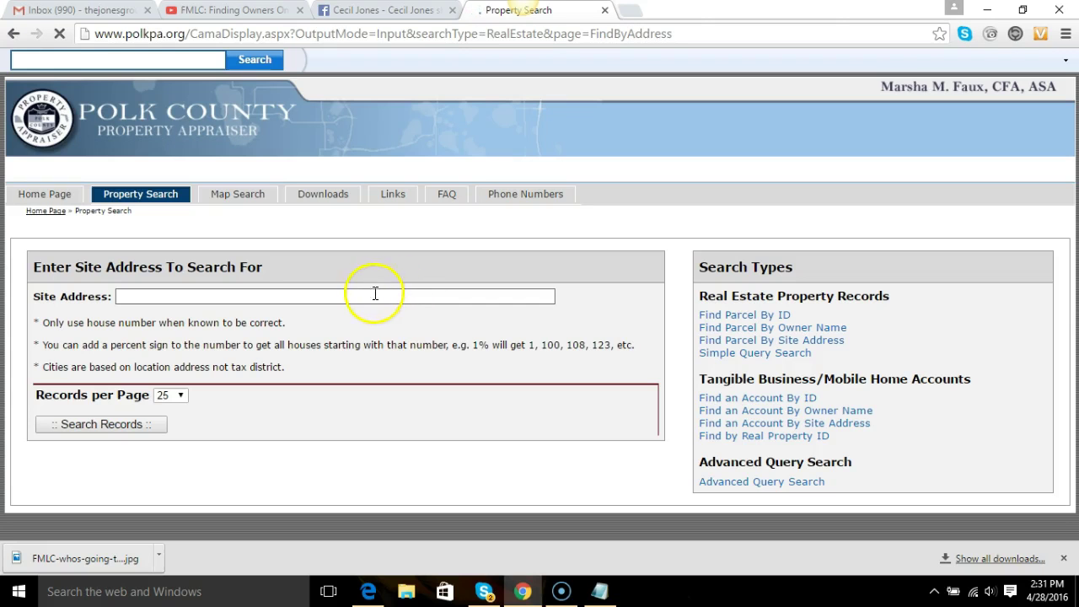
left_click(374, 297)
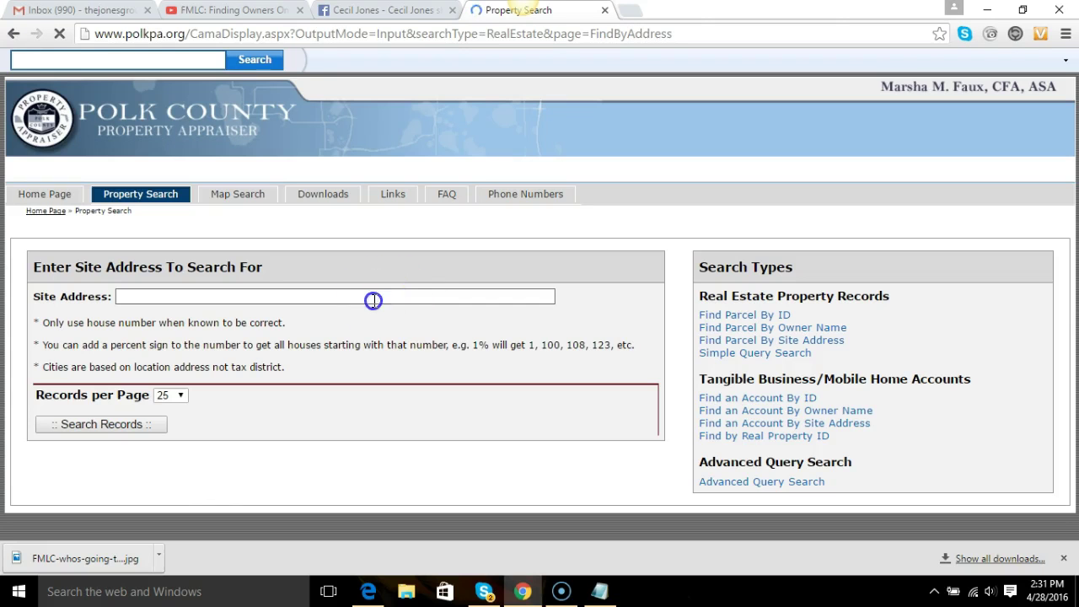
type("1990")
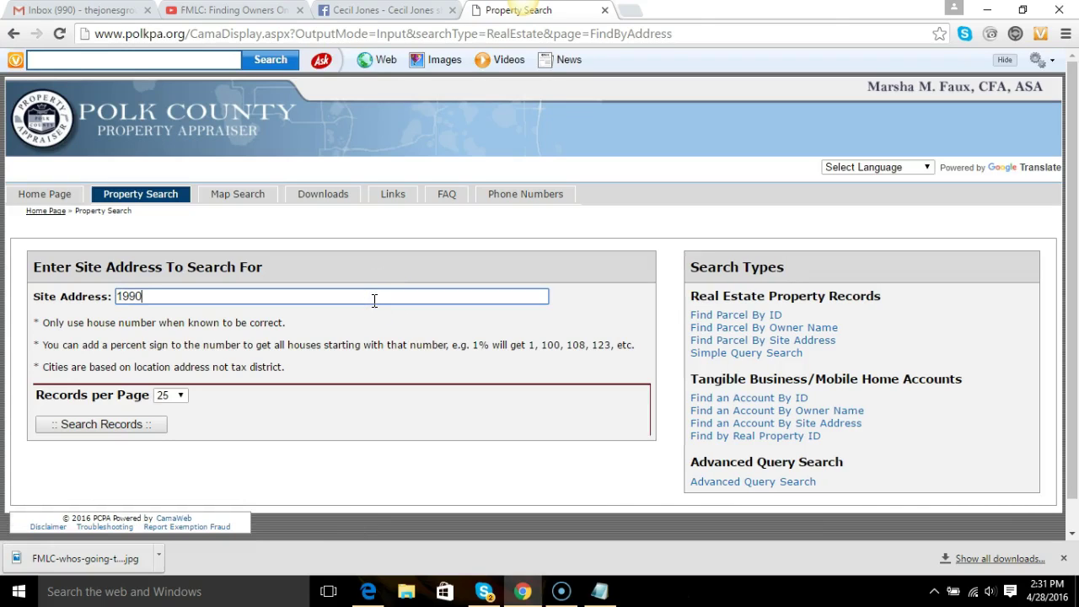
type(" de")
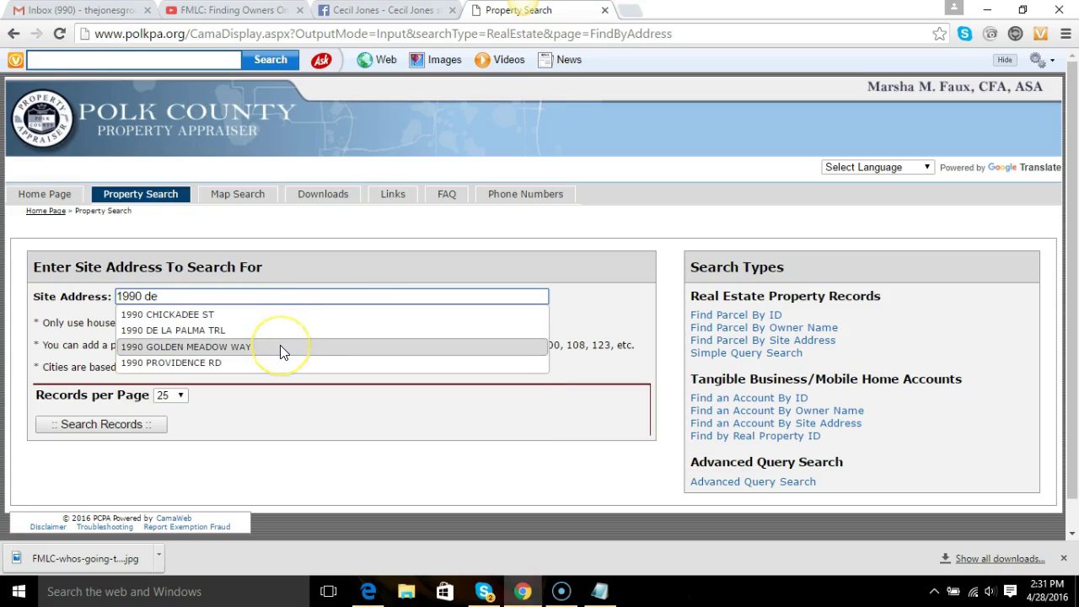
left_click(272, 340)
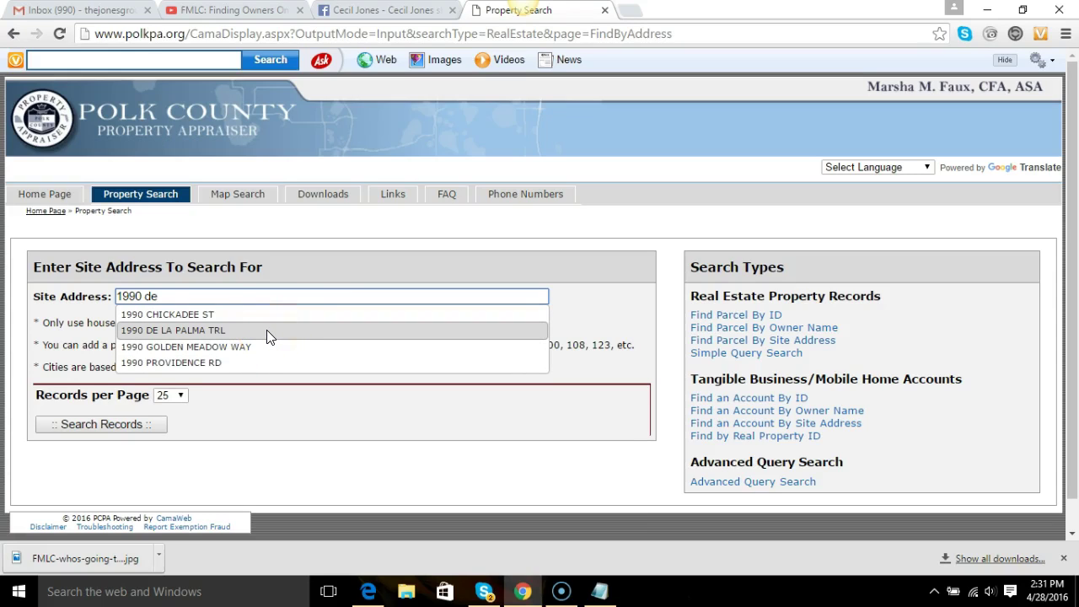
Replace it with the correct site address, pick the suggested street, and search records.
left_click(202, 292)
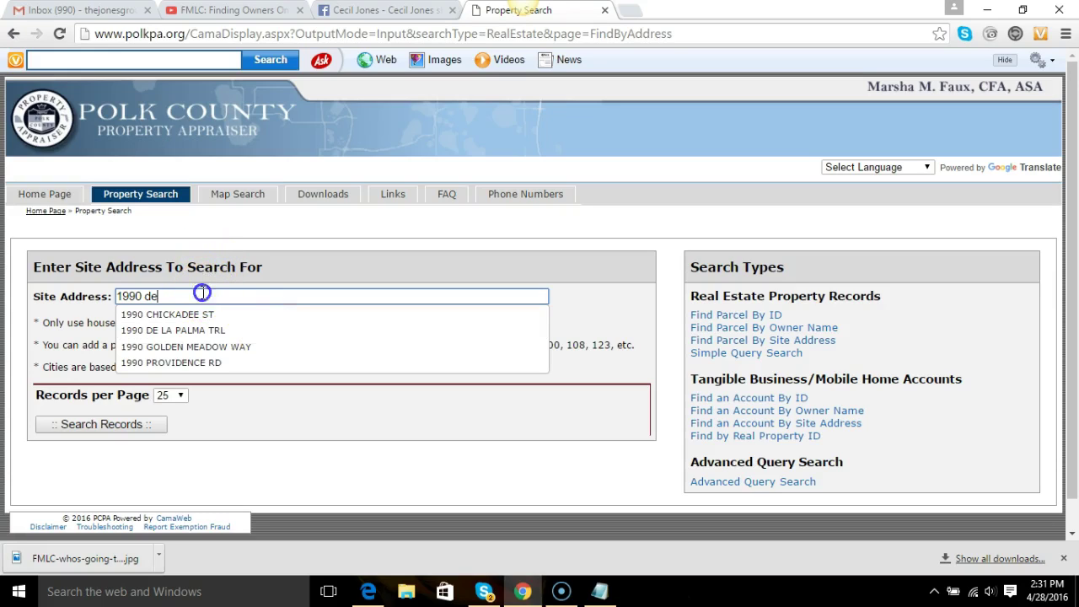
left_click_drag(202, 292, 42, 295)
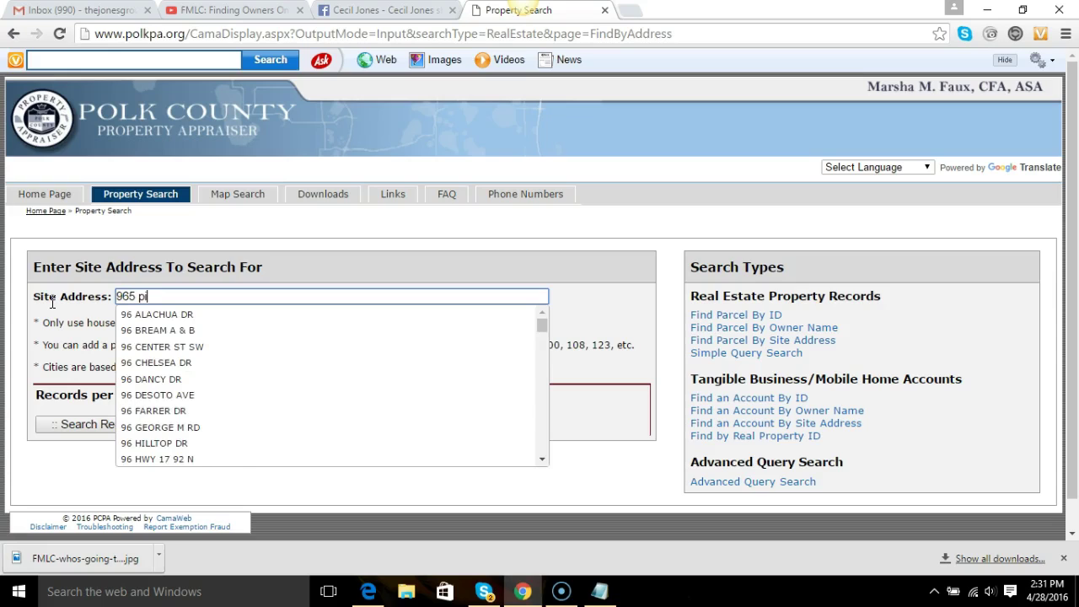
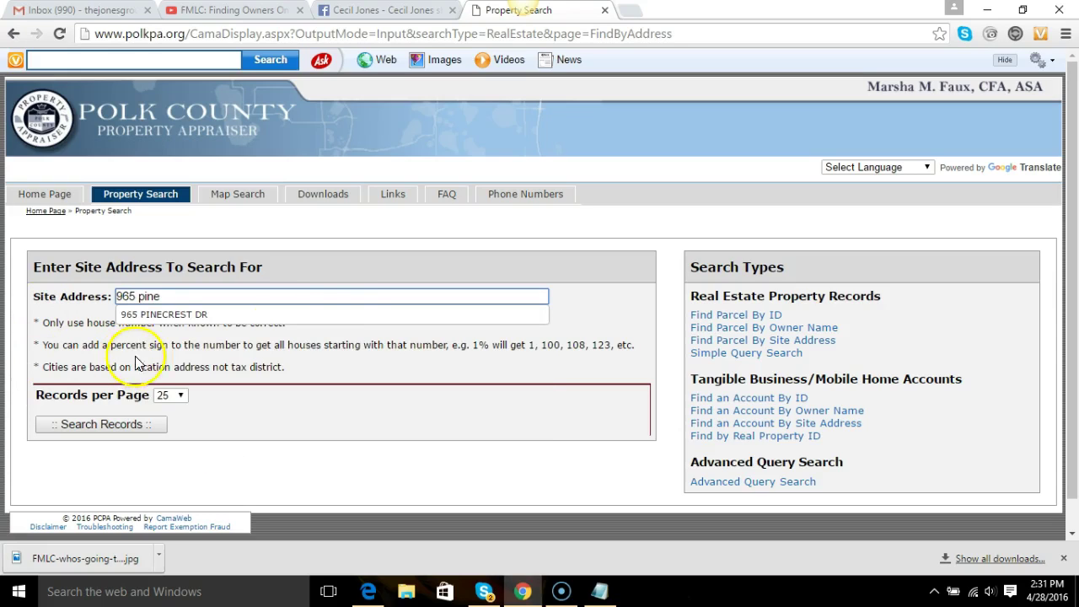
left_click(287, 315)
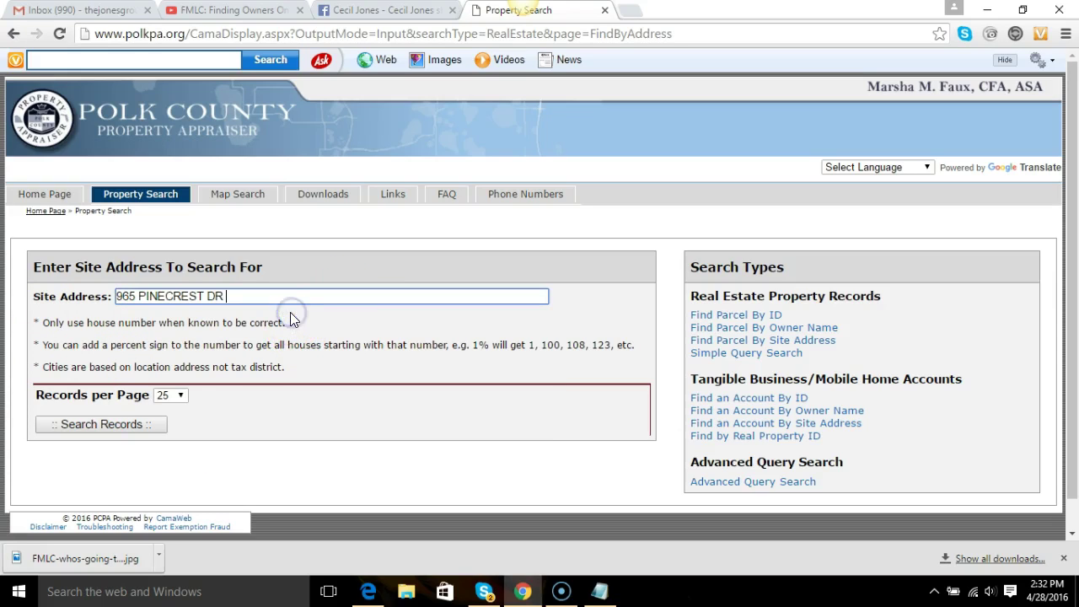
left_click(113, 421)
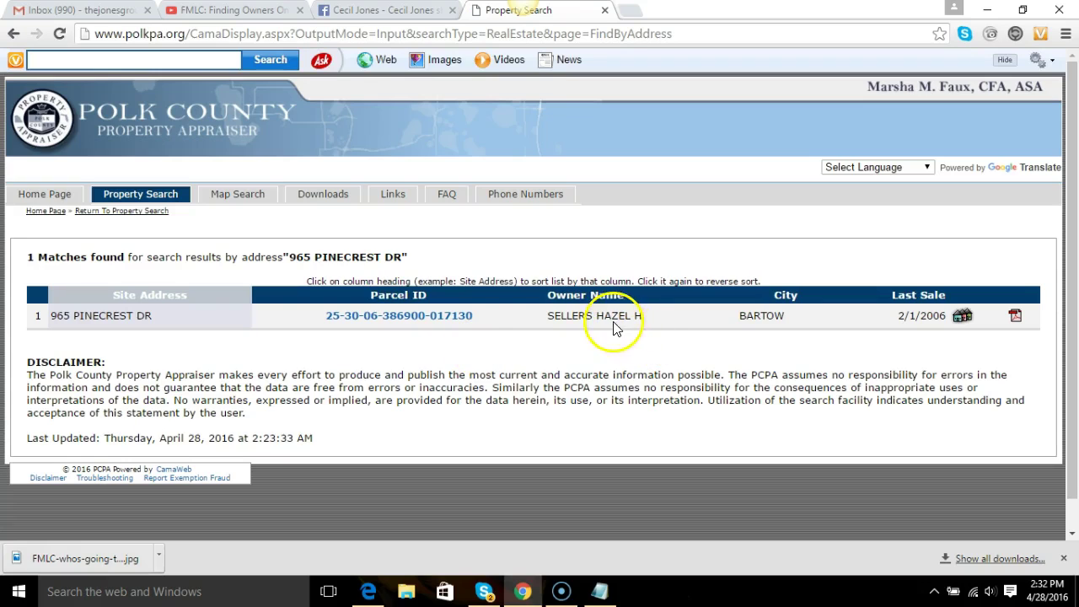
In a new tab on google.com, search the parcel owner's name with Bartow FL.
left_click(629, 10)
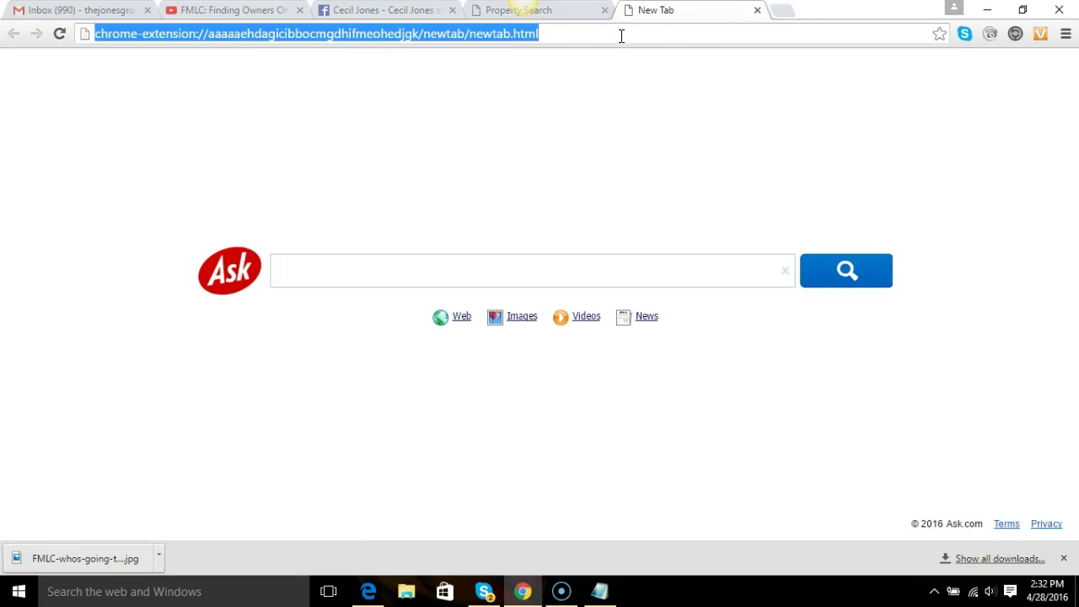
type("google.com")
key("Return")
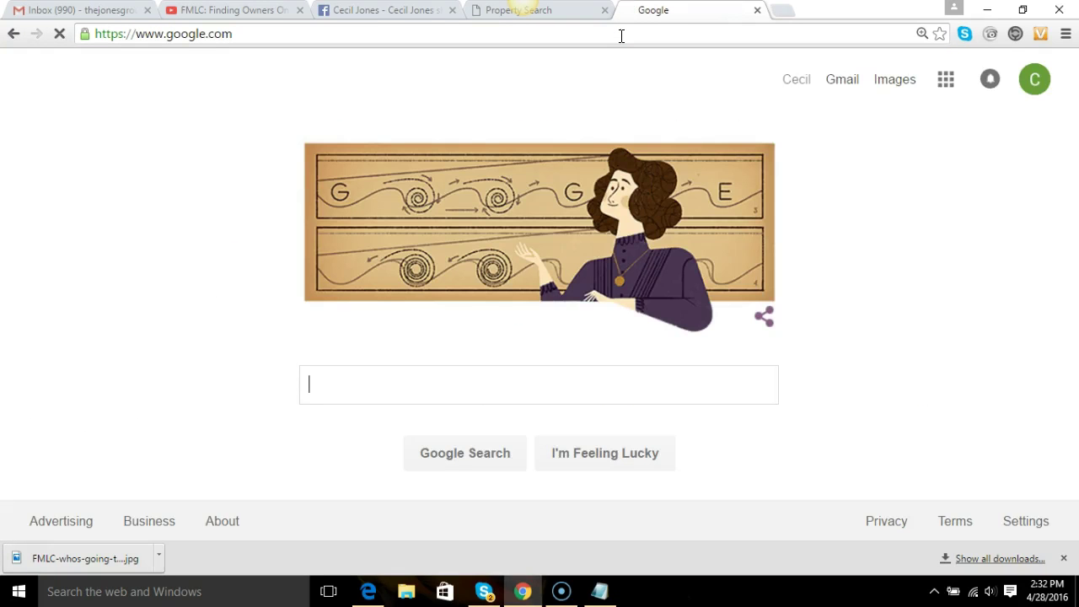
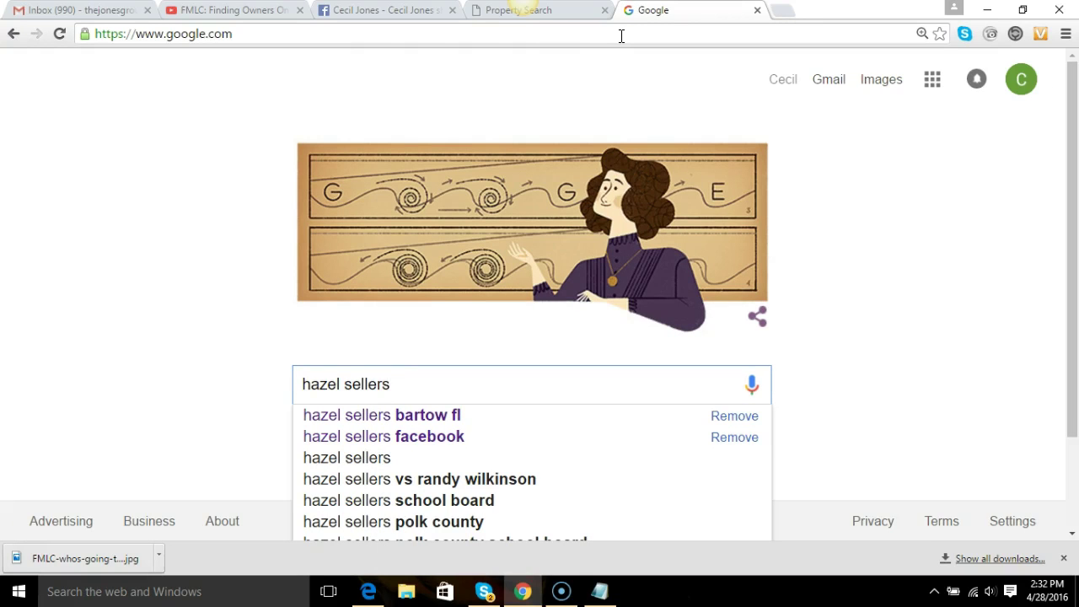
left_click(425, 418)
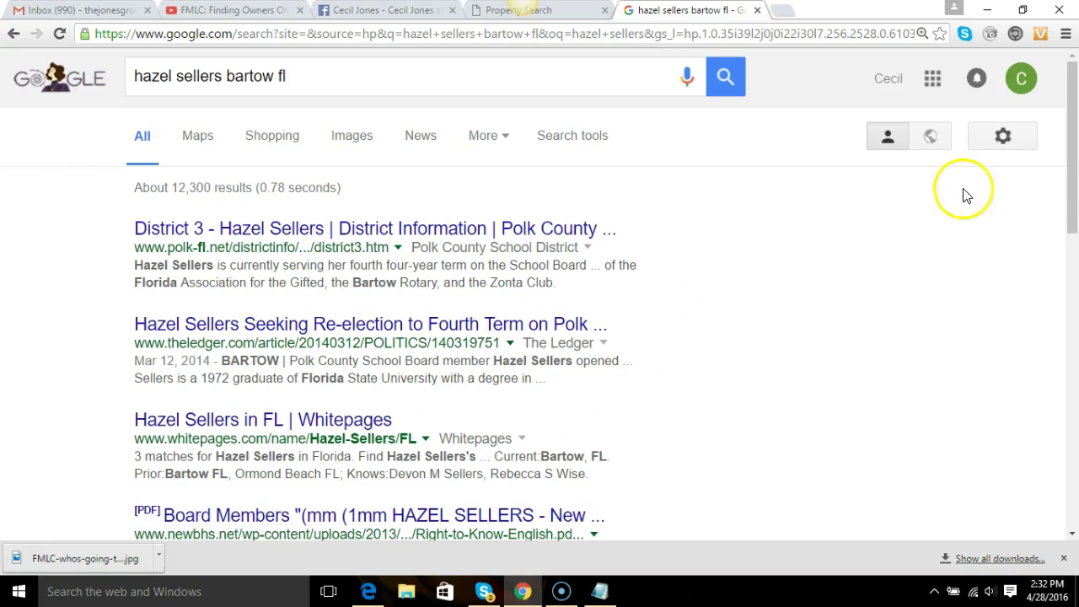
Scroll the results to the matching LLC listing, then open another blank tab.
left_click_drag(1078, 194, 1051, 372)
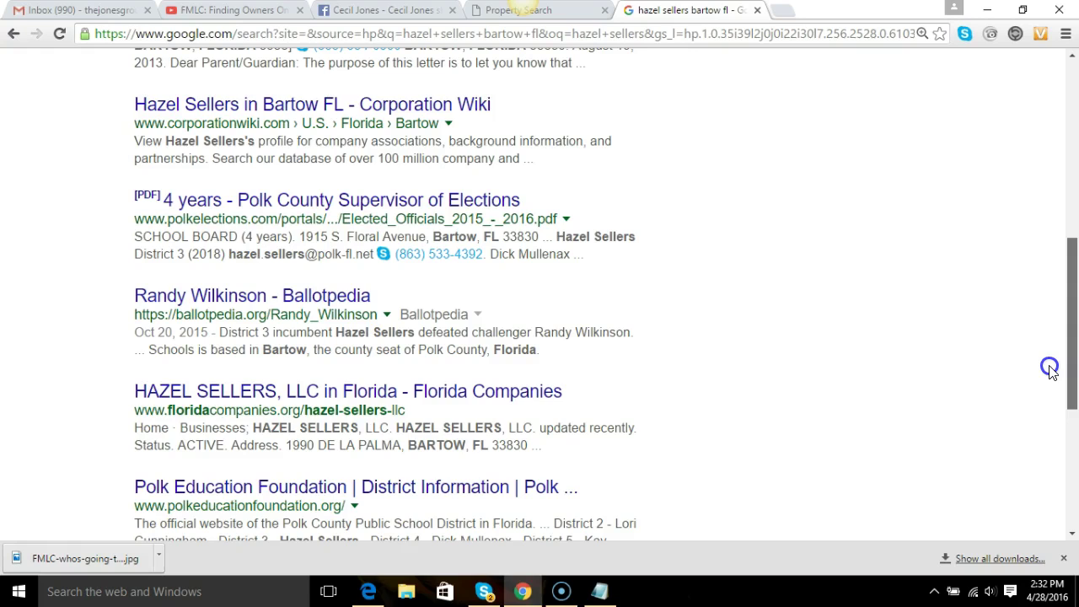
left_click_drag(1050, 368, 1050, 369)
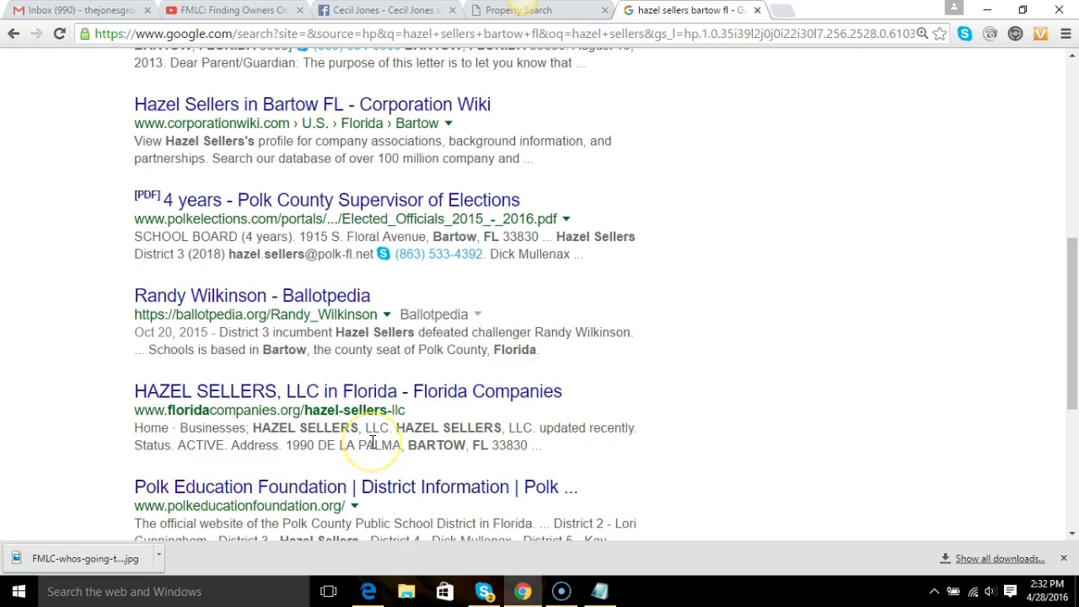
left_click(783, 12)
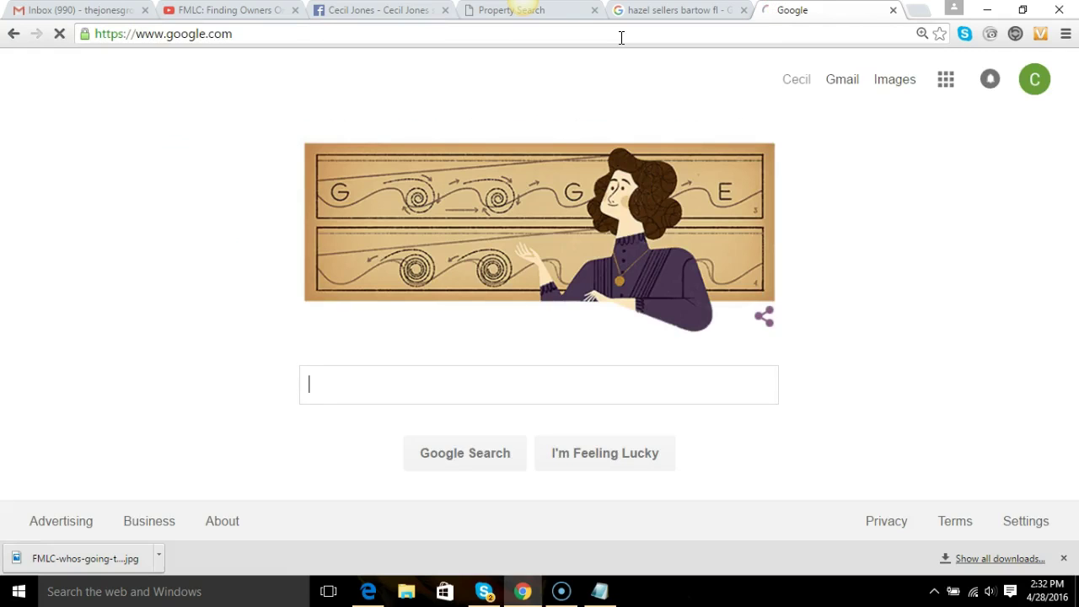
Search Google for 'secretary of state website florida', refining the initial 'secretary of state fl' query.
type("secret")
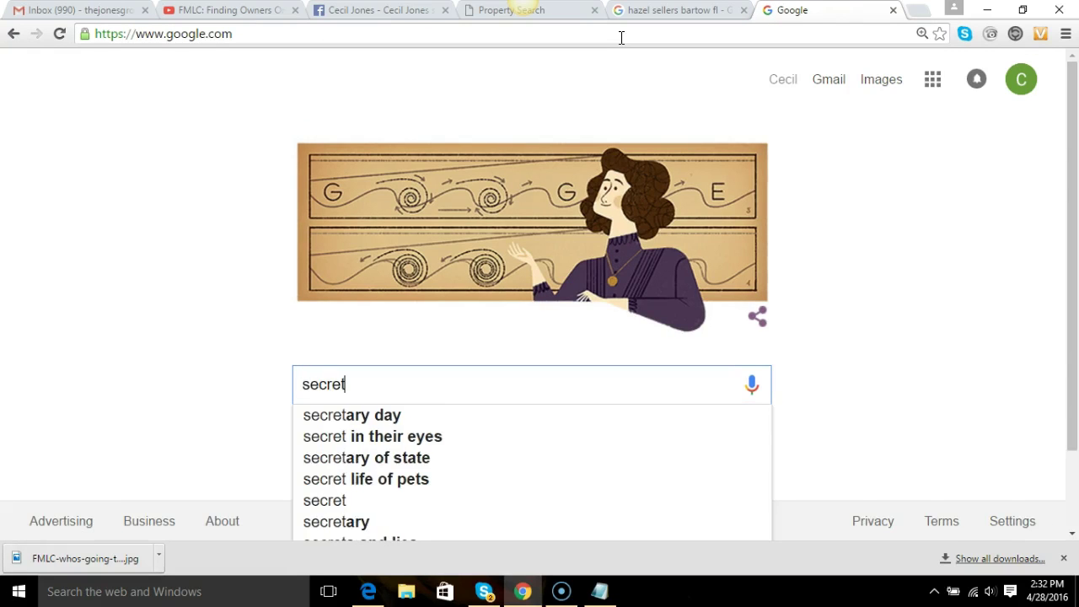
type("ary of s")
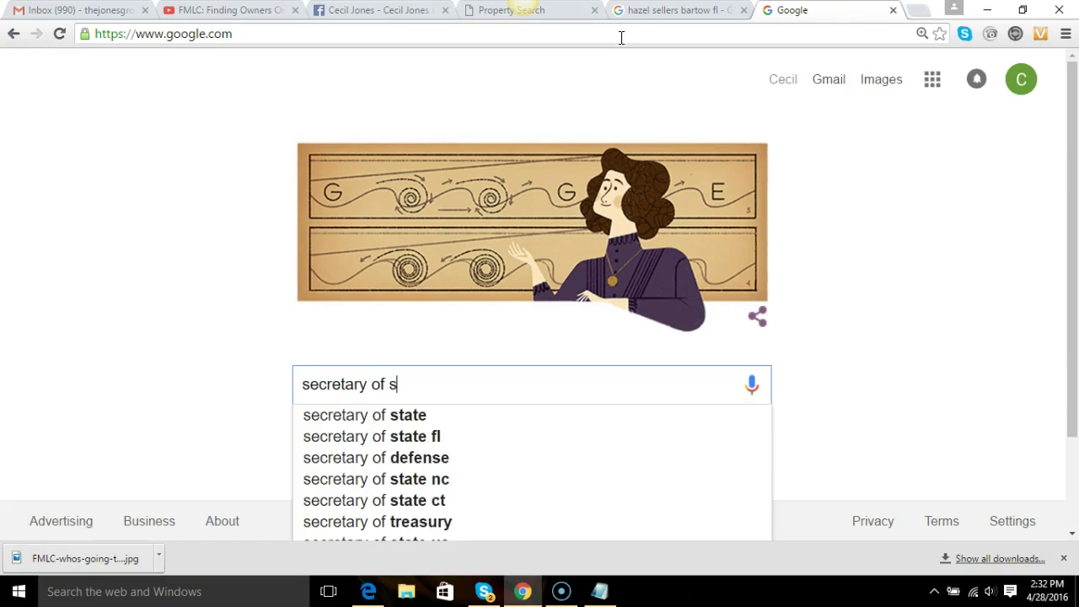
type("tate fl")
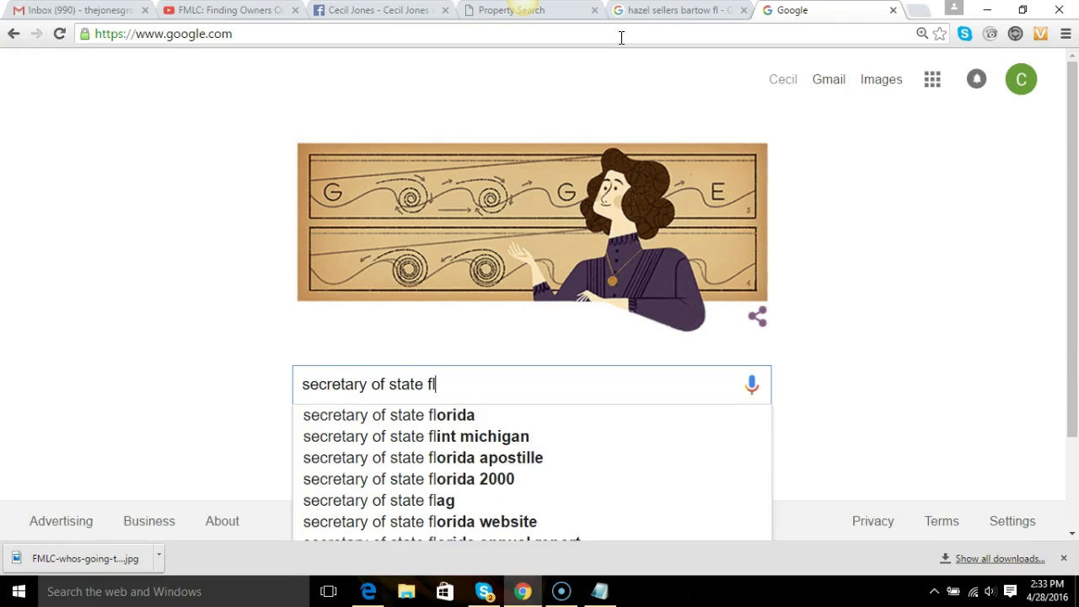
key("Return")
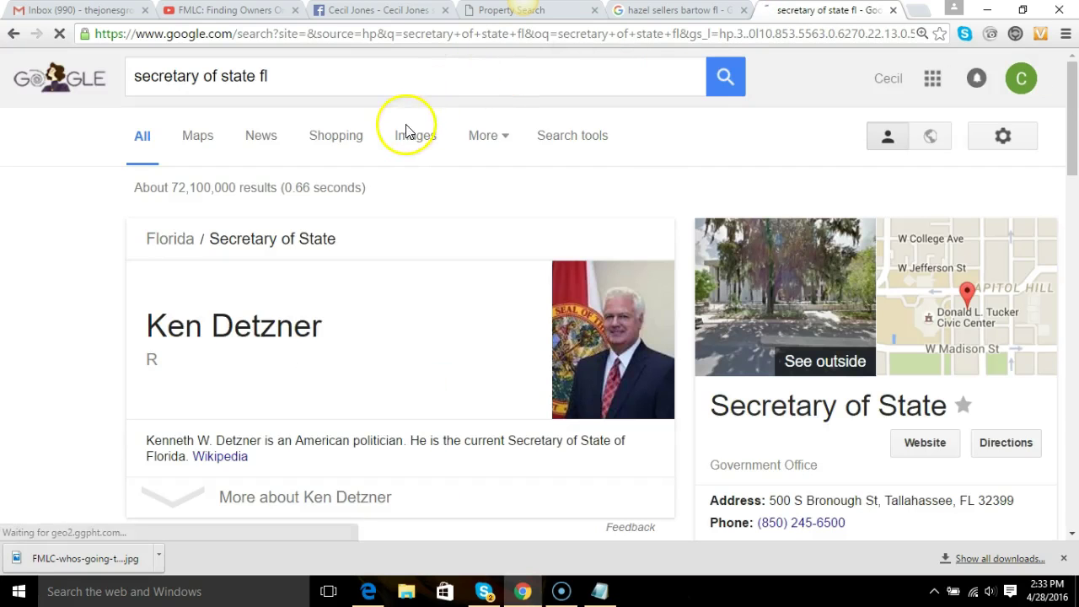
left_click(308, 75)
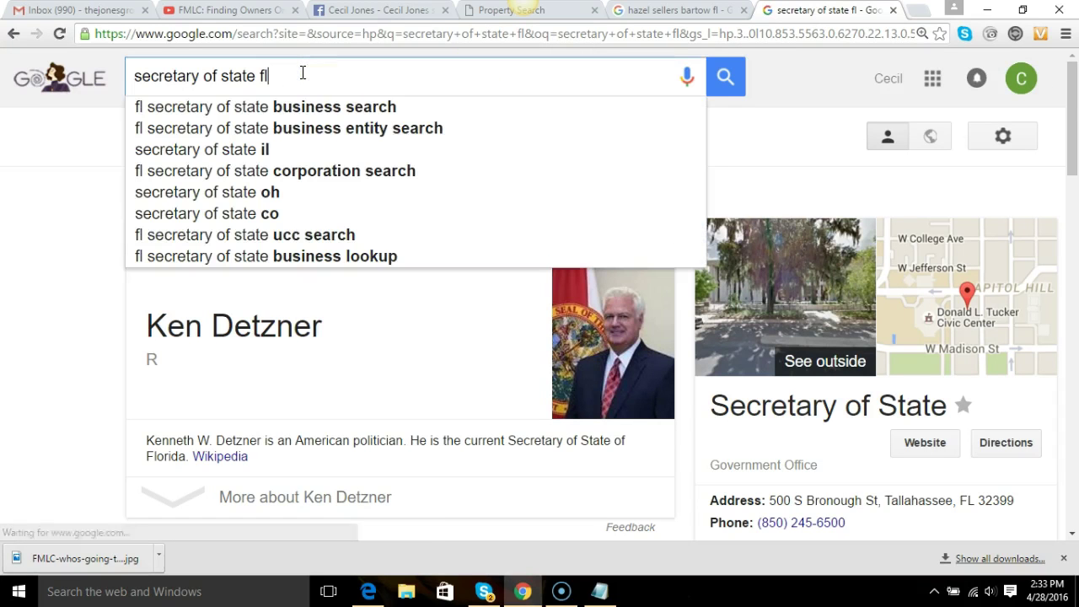
key("BackSpace")
key("BackSpace")
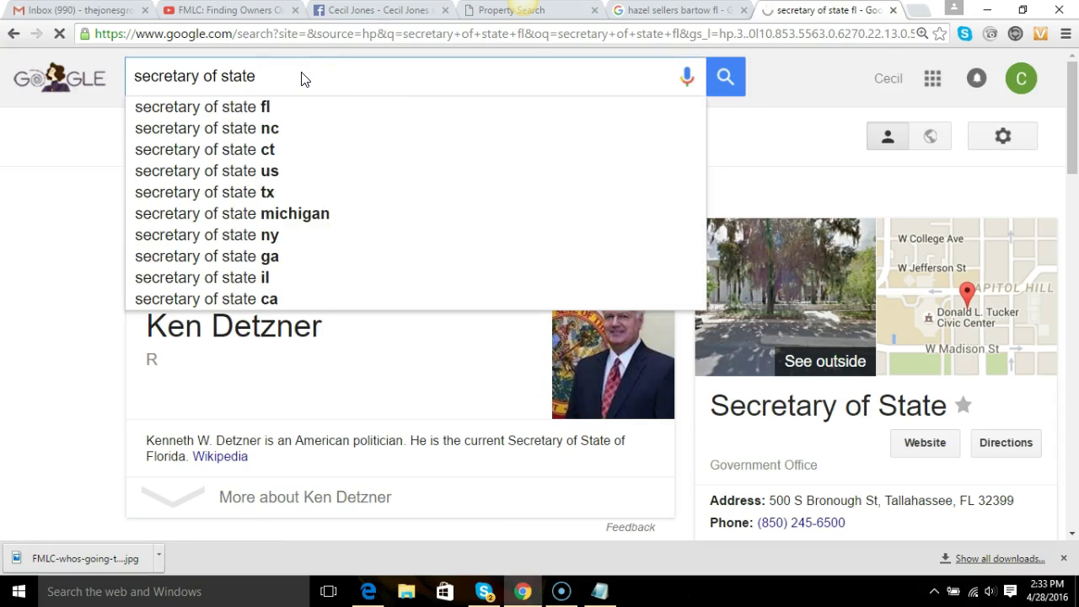
type("web")
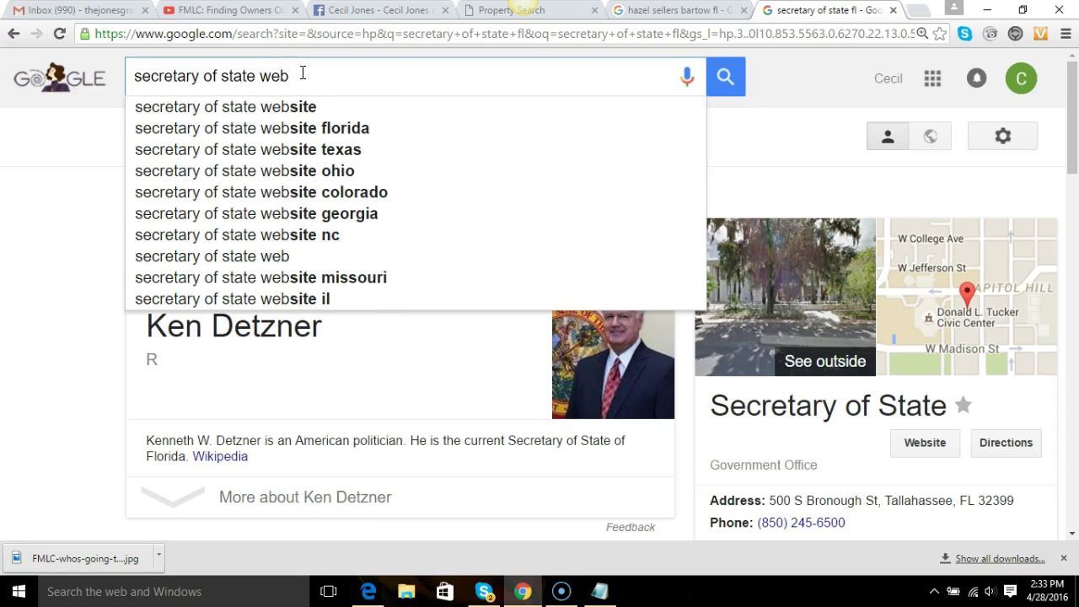
left_click(289, 128)
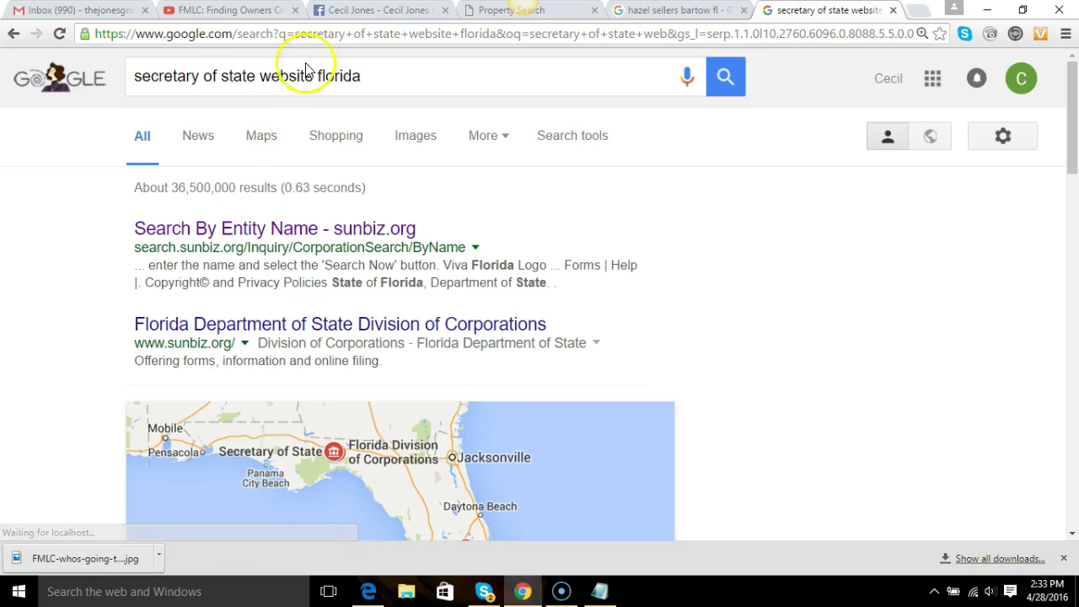
Load sunbiz.org from the address bar.
left_click(327, 36)
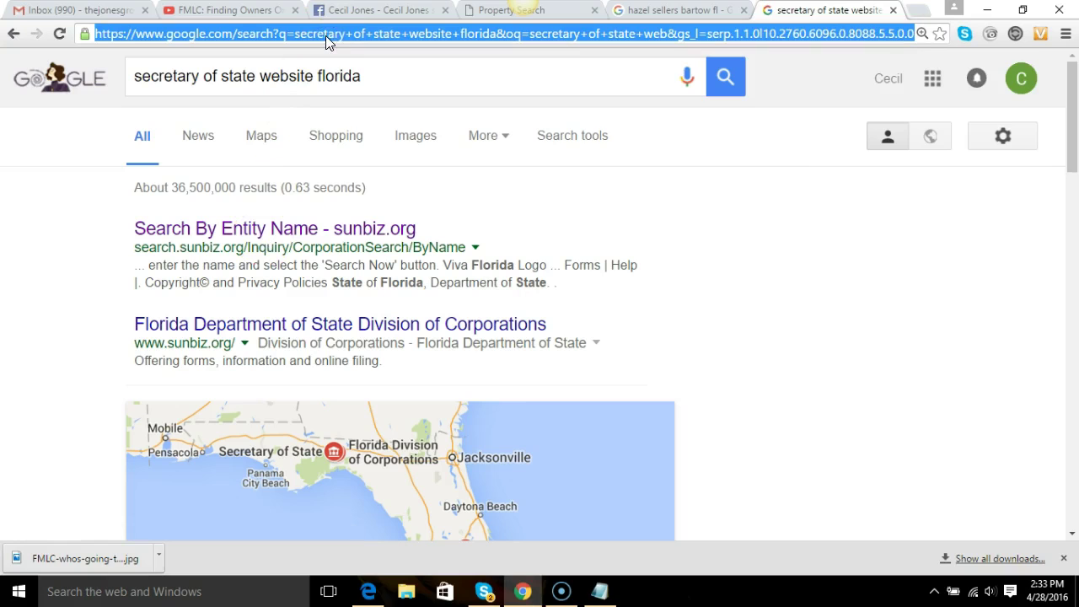
type("sun")
key("Return")
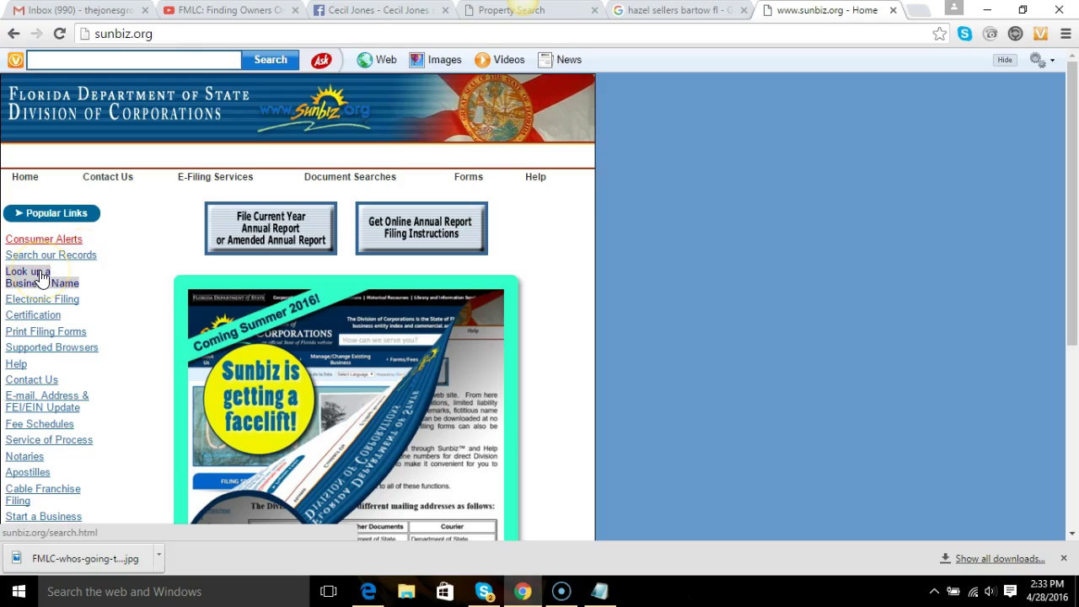
Run a Sunbiz Inquire by Name search for the owner's name to list matching entities.
left_click(40, 276)
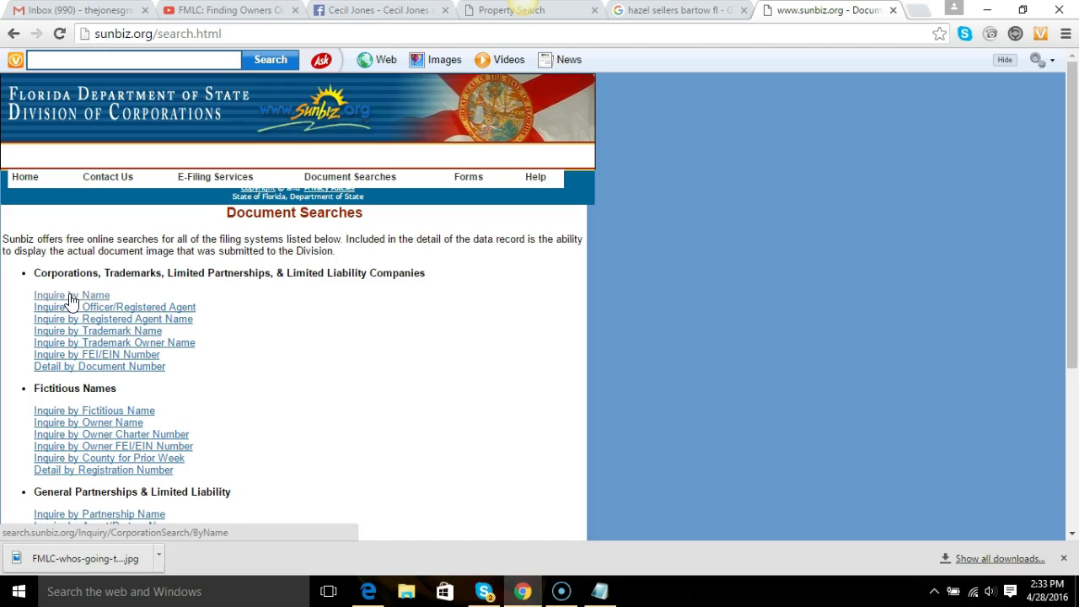
left_click(72, 301)
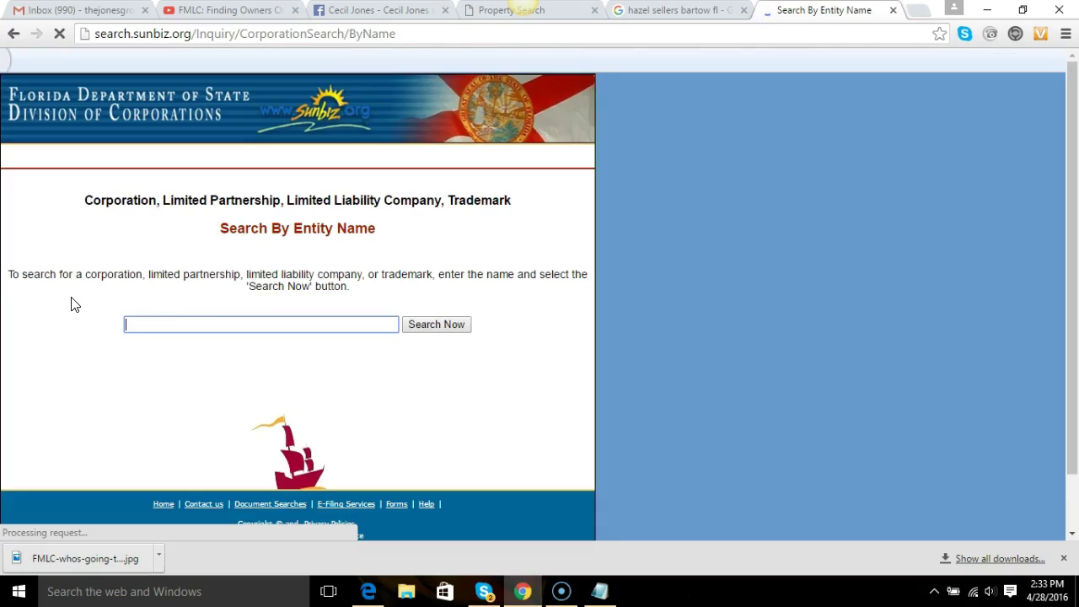
left_click(168, 325)
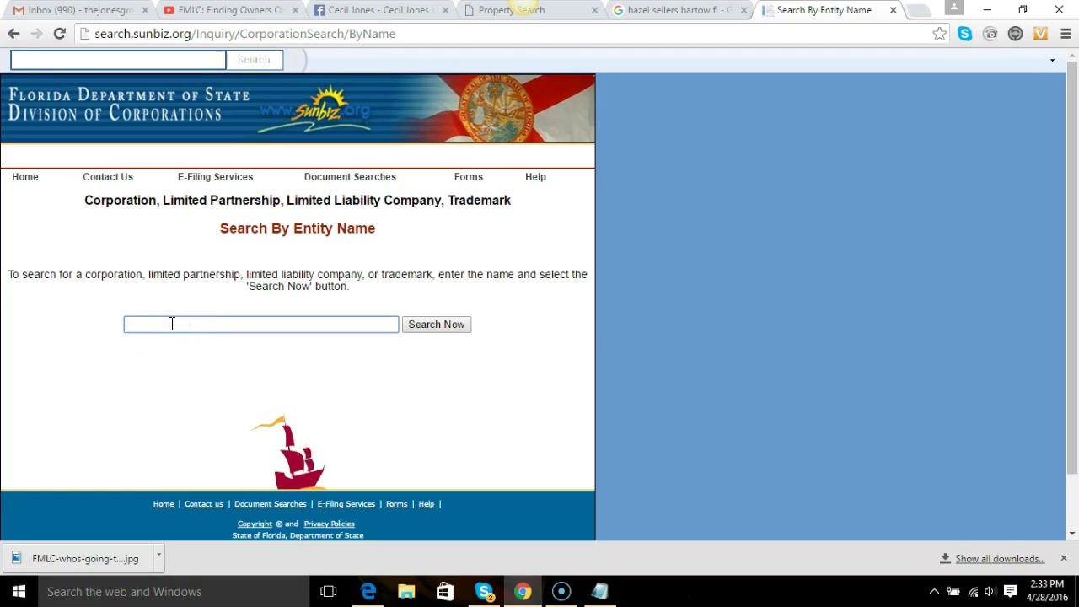
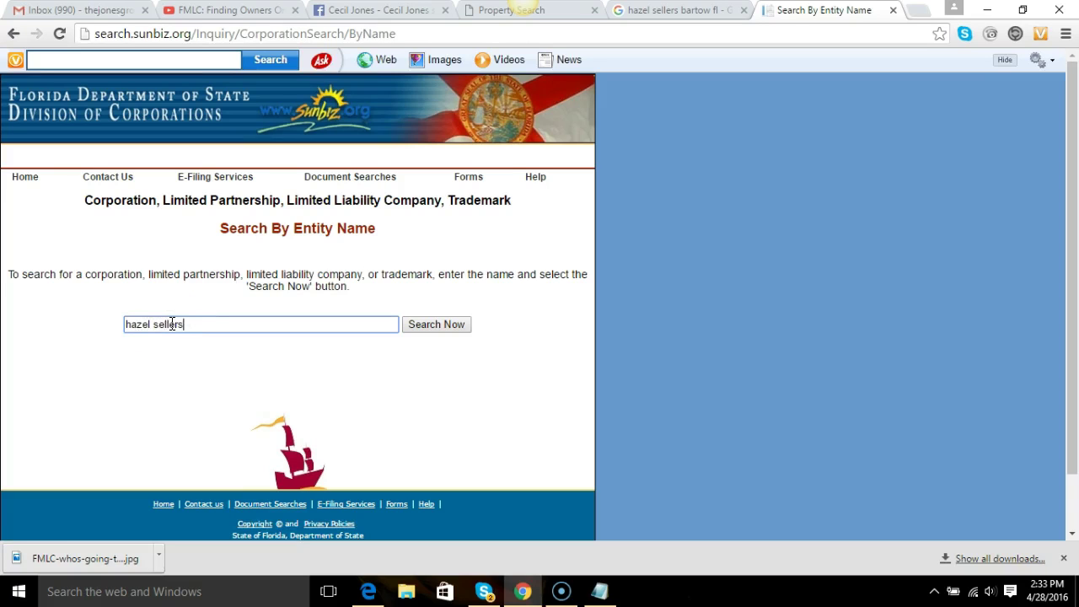
key("Return")
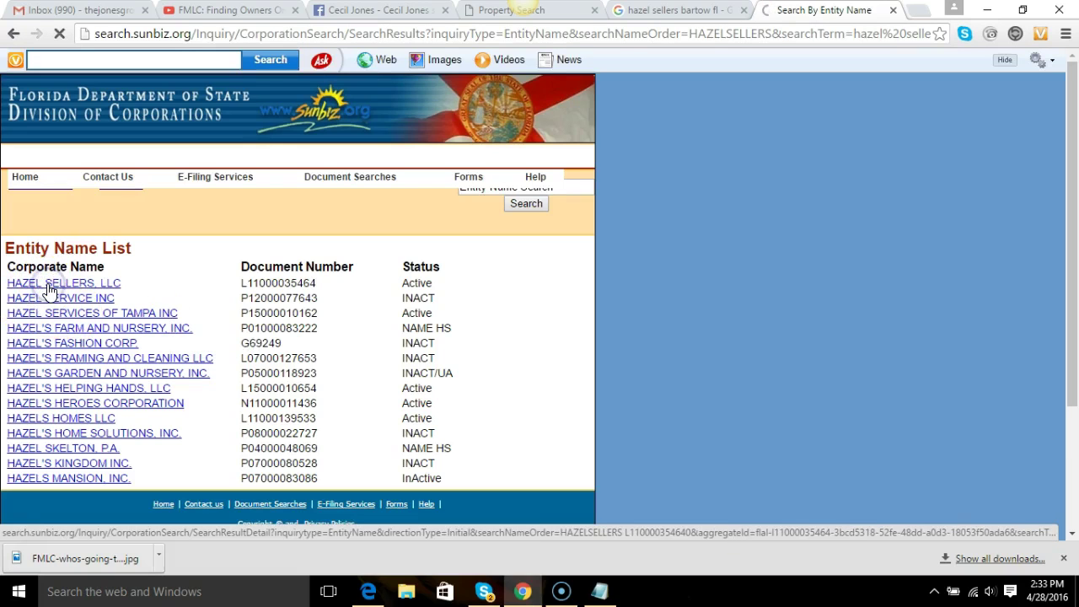
Review the active LLC's Sunbiz filing details, then return to the Polk County appraiser tab.
left_click(48, 286)
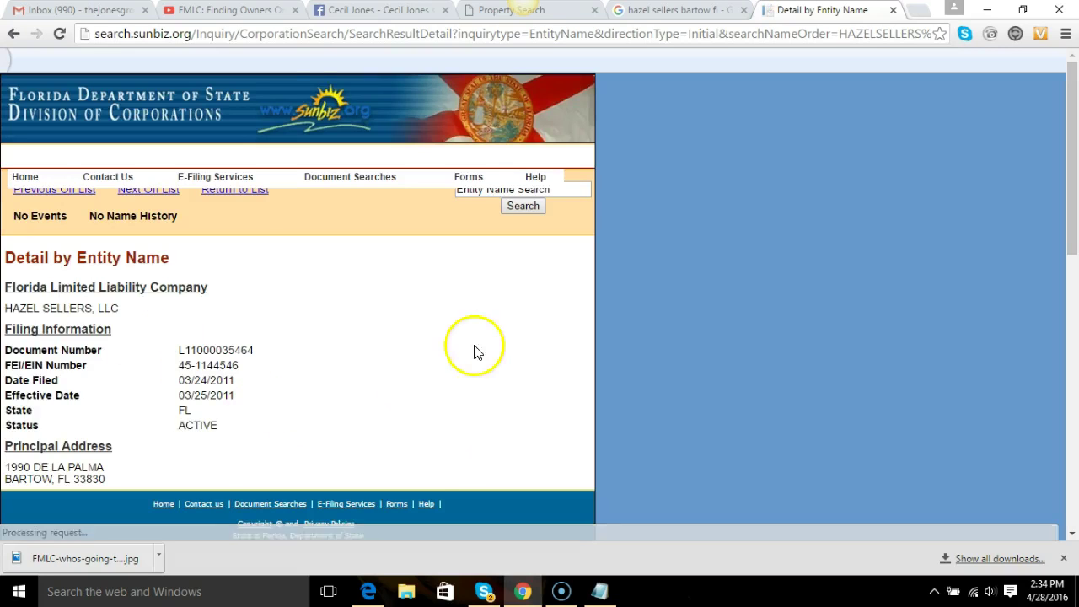
left_click_drag(1075, 241, 1072, 293)
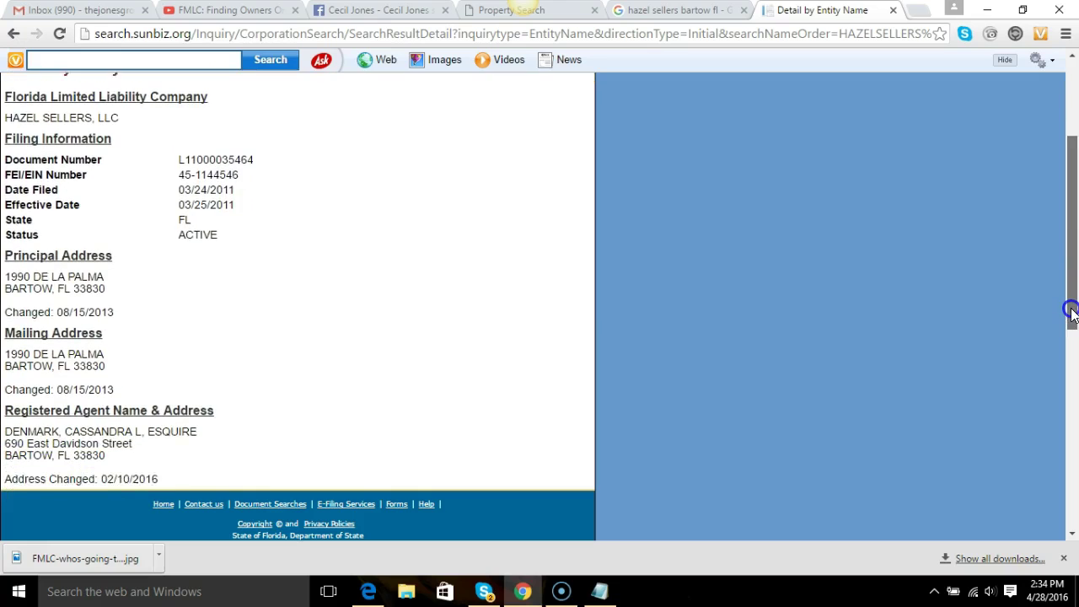
left_click_drag(1070, 310, 1045, 197)
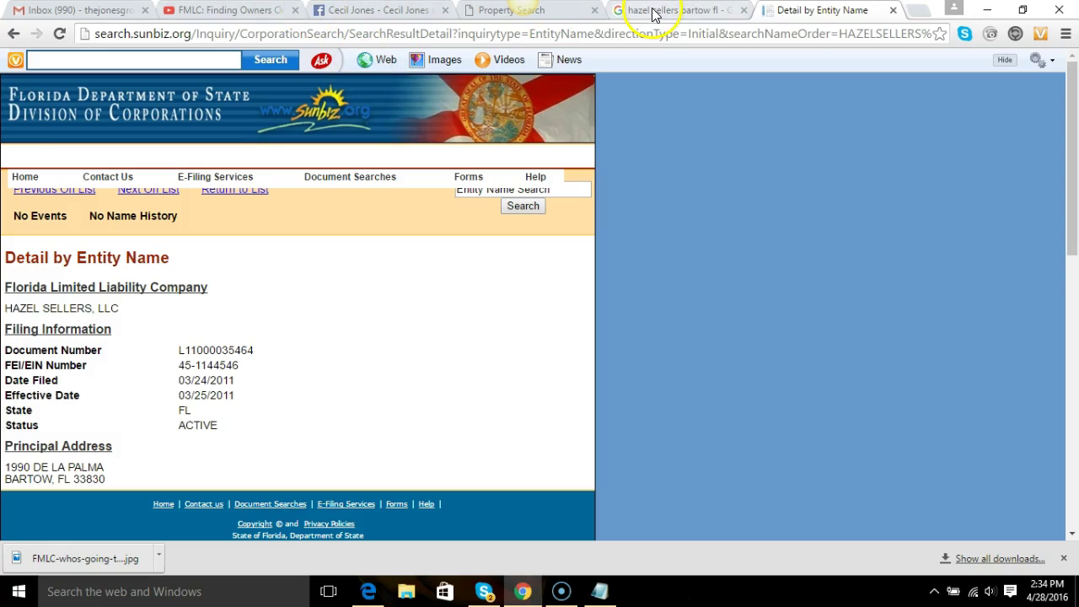
left_click(560, 19)
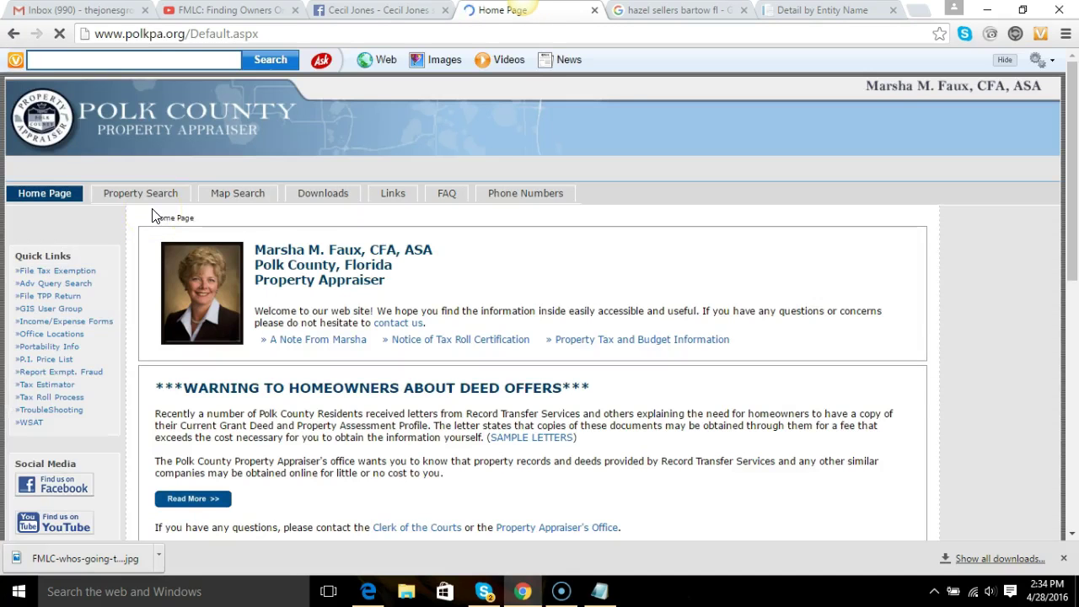
Search appraiser records by owner name for the LLC, finding one parcel sold 4/15/2011.
left_click(145, 194)
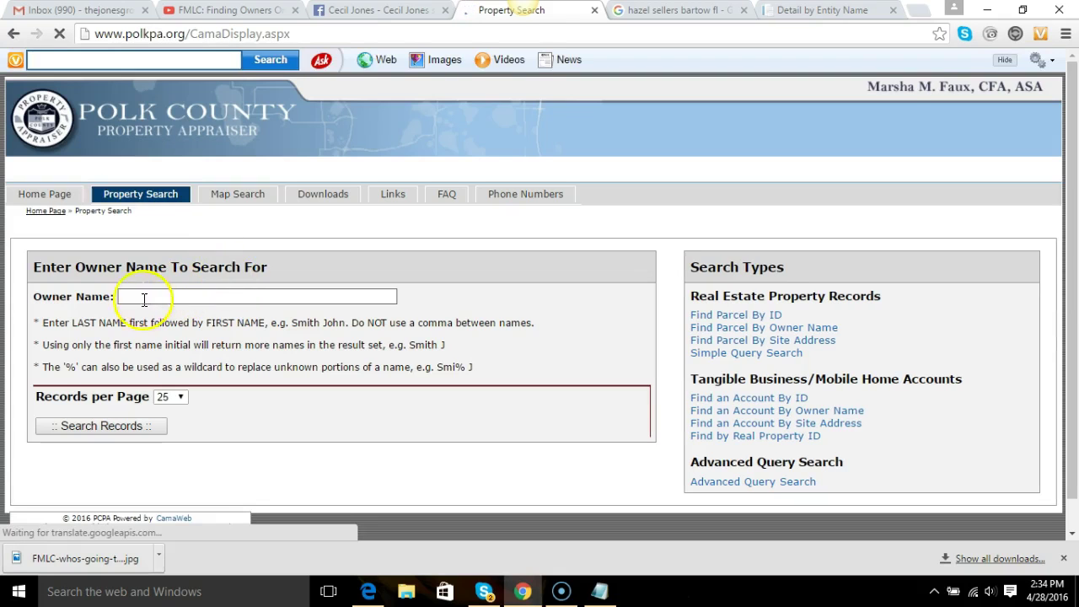
left_click(159, 296)
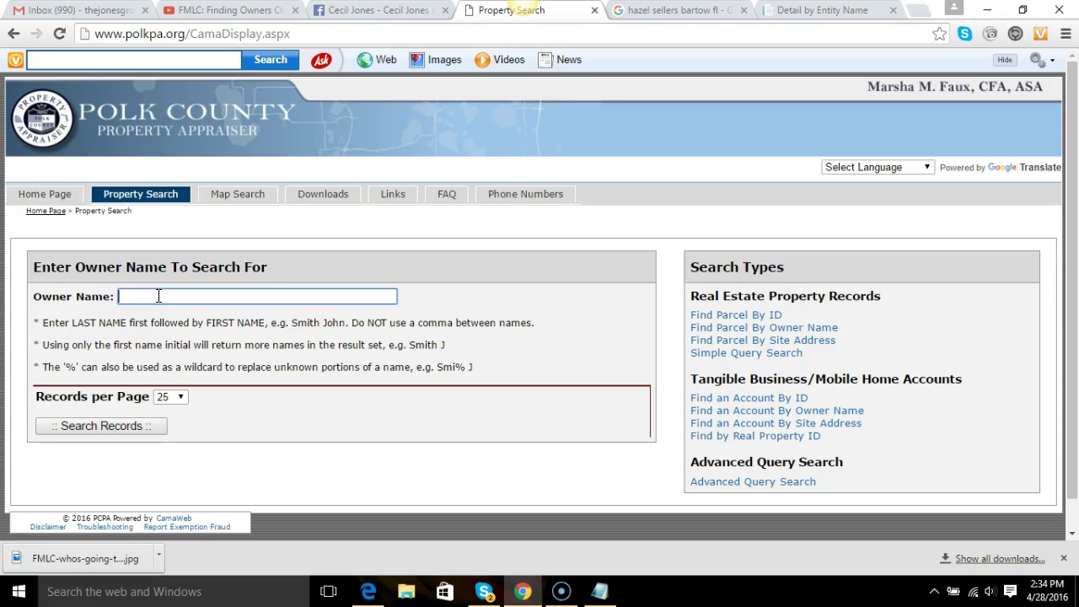
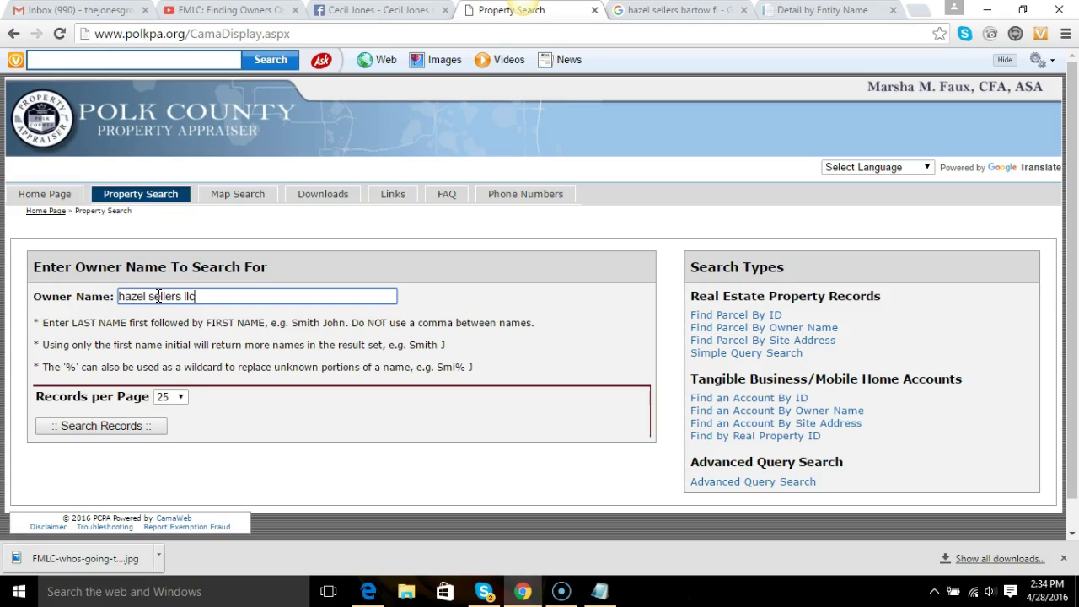
left_click(140, 426)
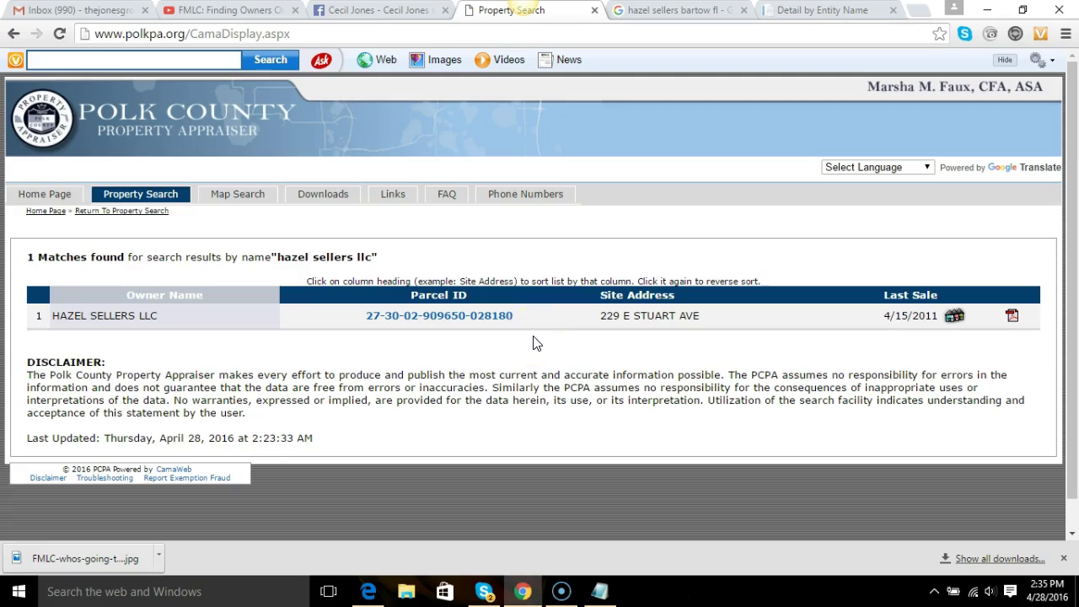
Review the LLC parcel's details and sales history, then return to the Sunbiz filing record.
left_click(473, 321)
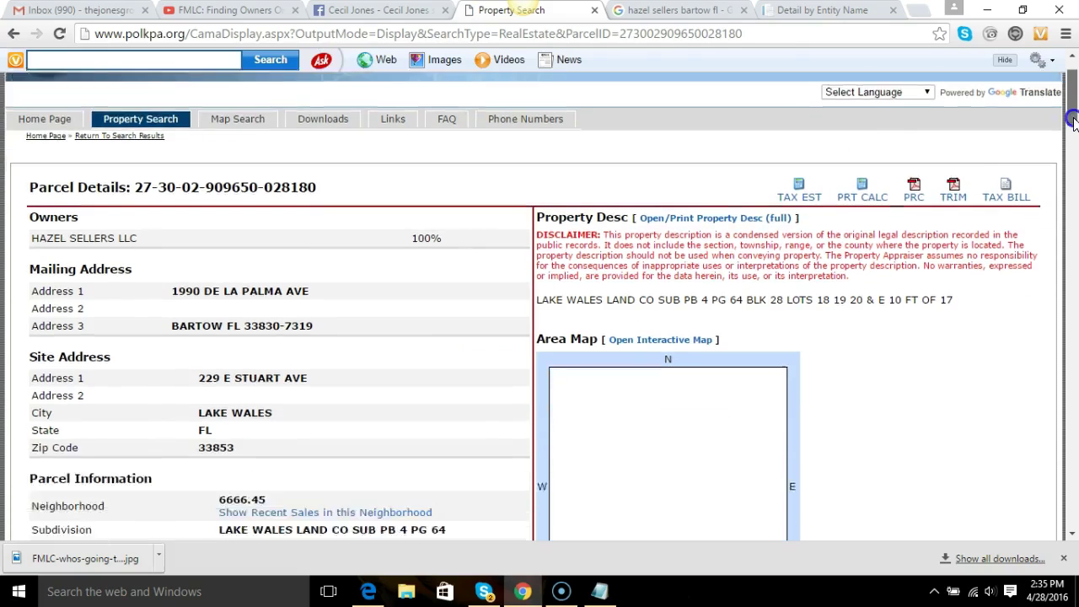
left_click_drag(1071, 113, 1061, 218)
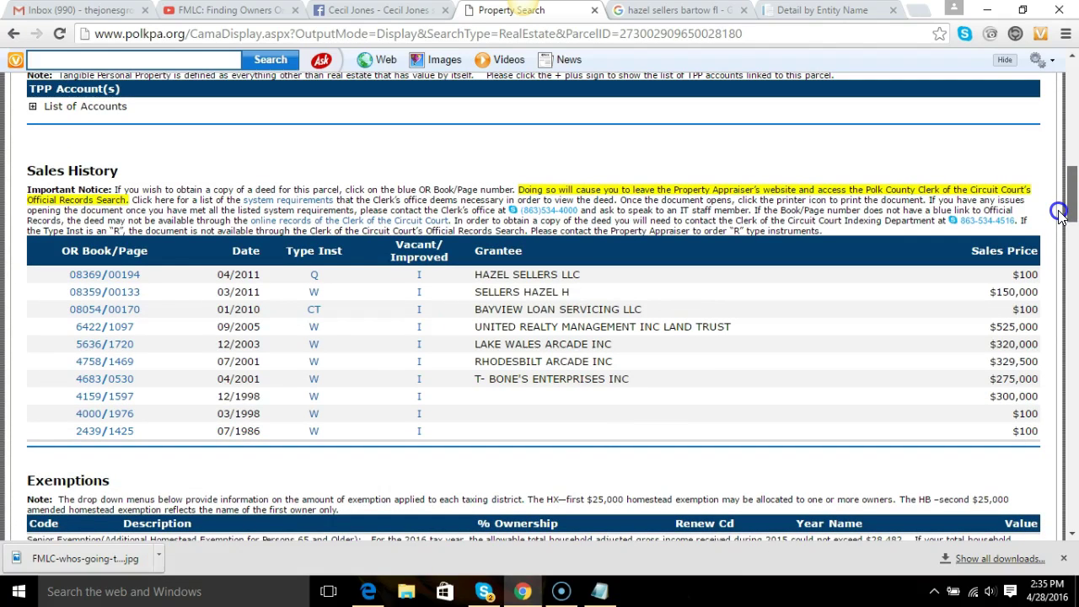
left_click_drag(1060, 217, 1053, 144)
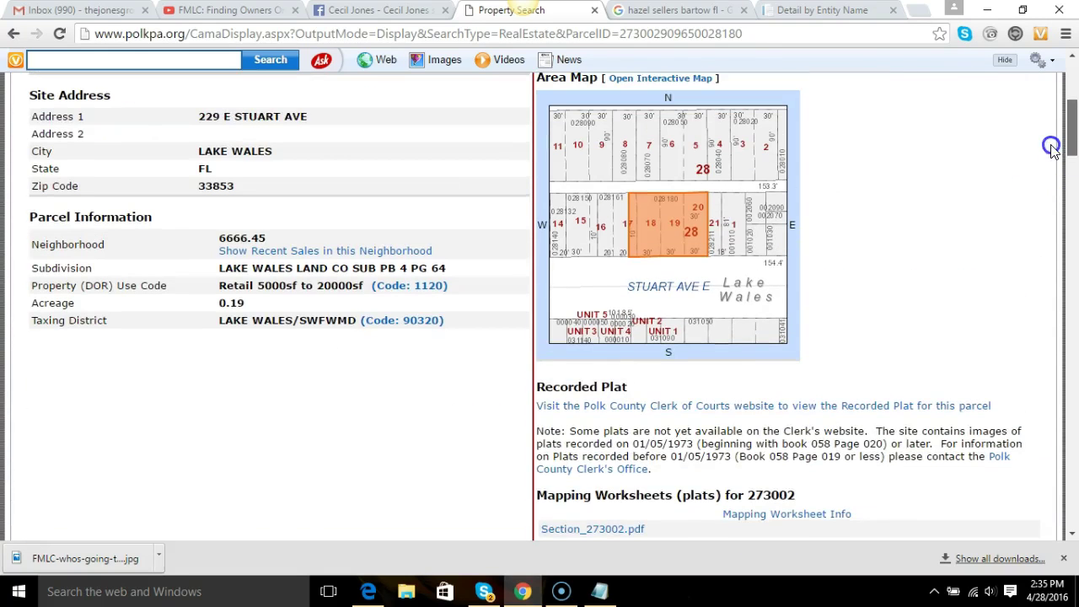
left_click(822, 12)
Load linkedin.com in the Sunbiz tab via the 'link' autocompletion.
left_click(643, 38)
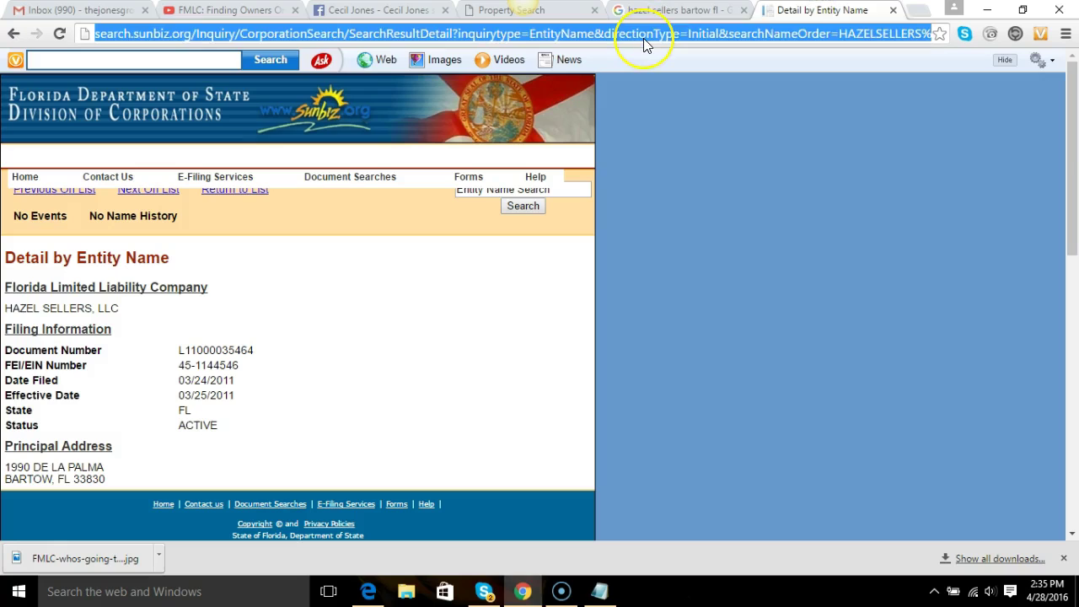
type("linkedin.com")
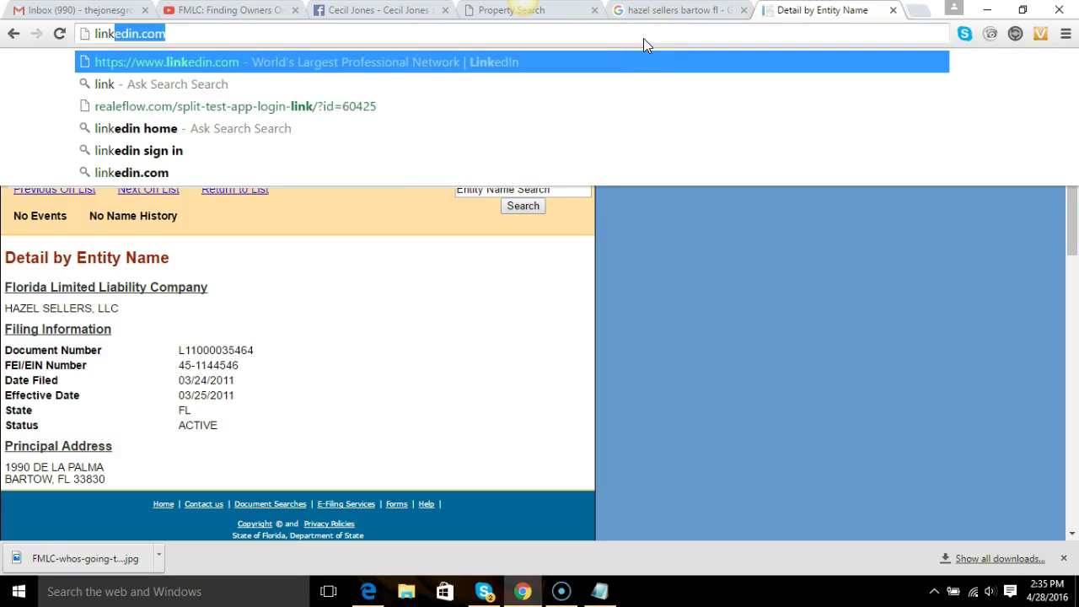
key("Return")
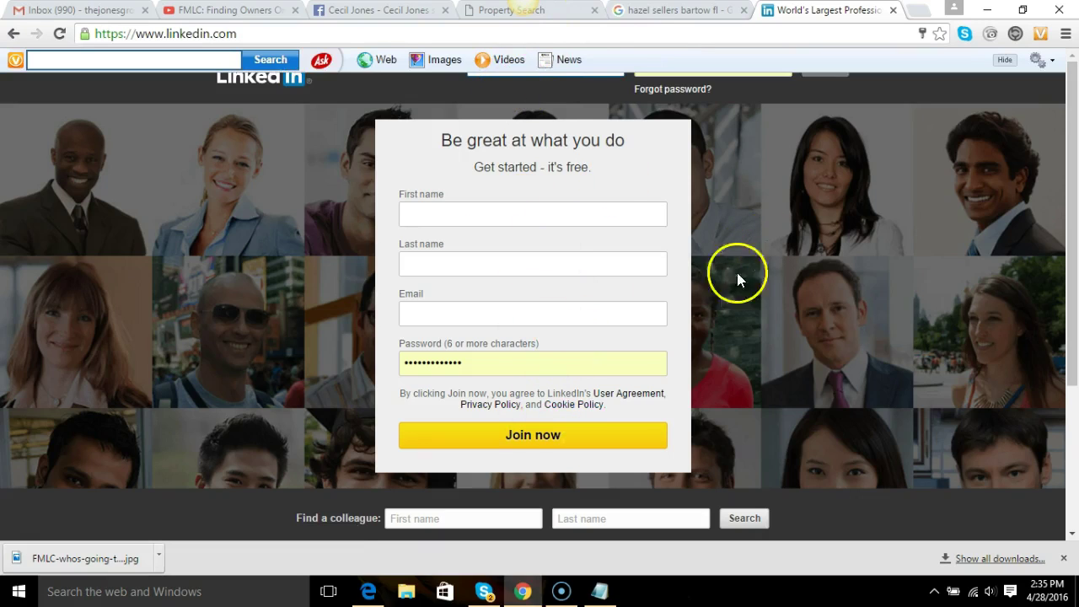
left_click(565, 39)
From google.com, search the owner's name plus 'linkedin' and open the first profile result.
type("gooo")
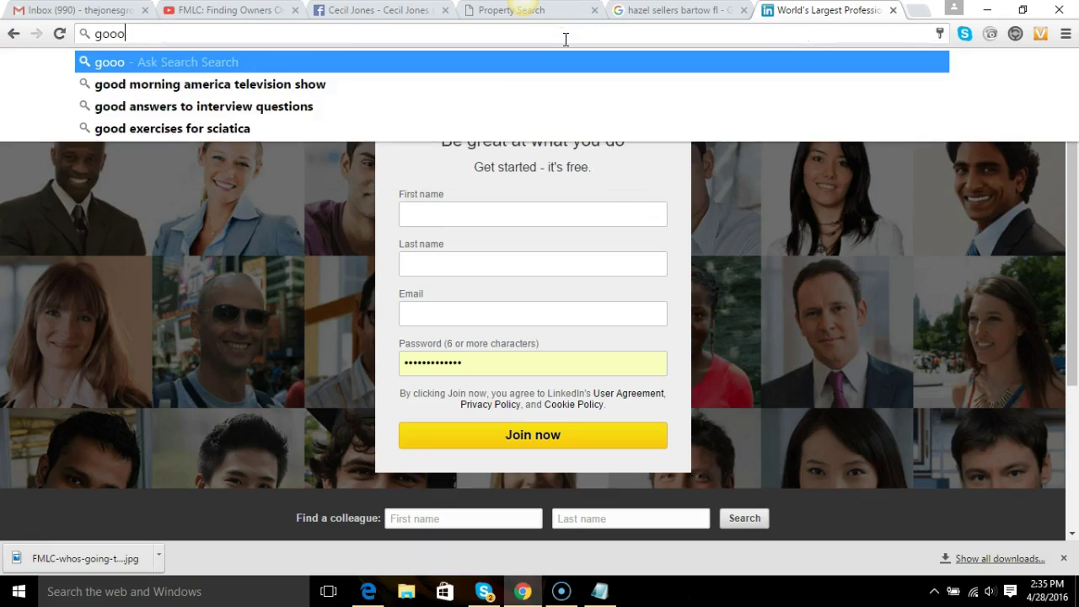
key("BackSpace")
type("gle.")
key("Return")
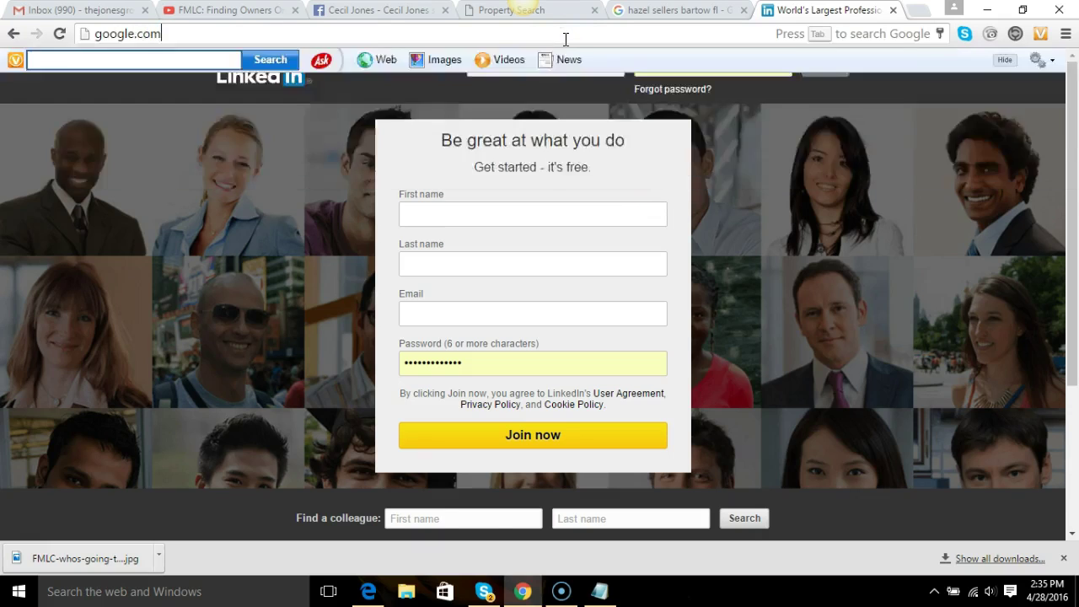
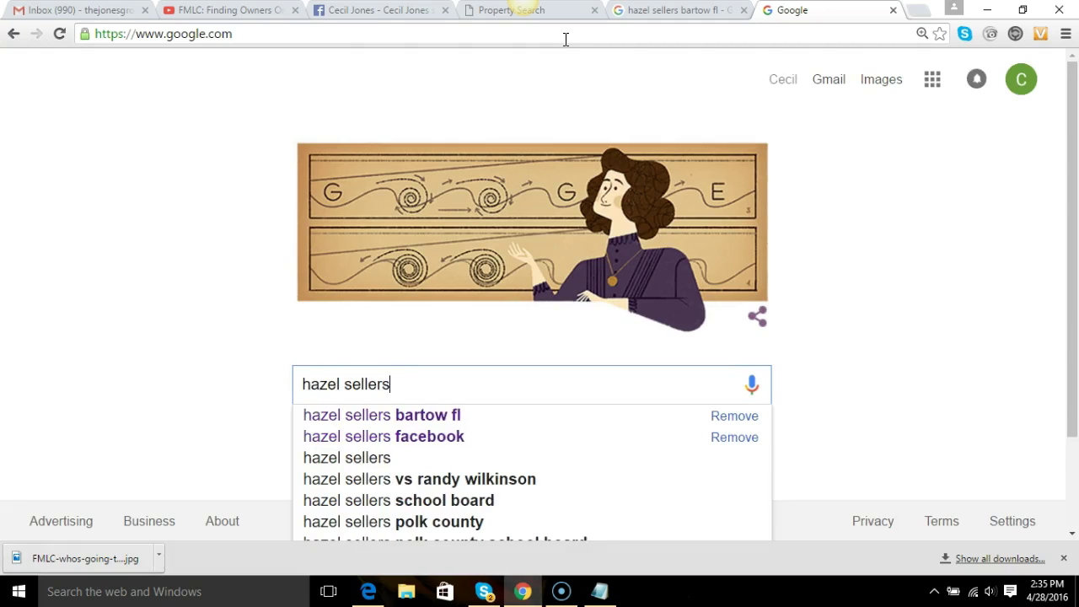
type(" linked")
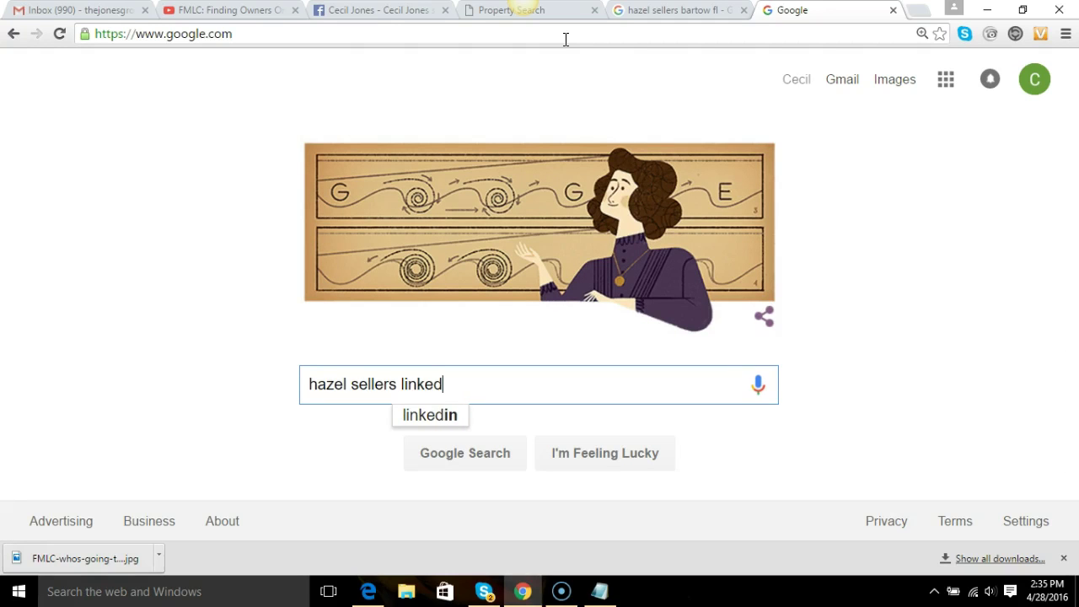
type("in")
key("Return")
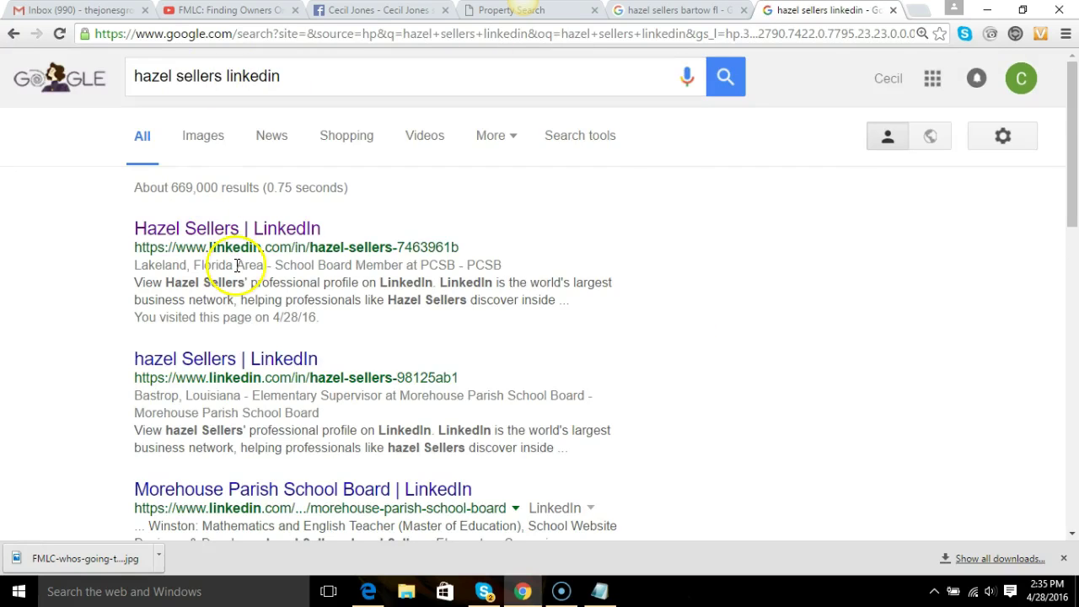
left_click(217, 235)
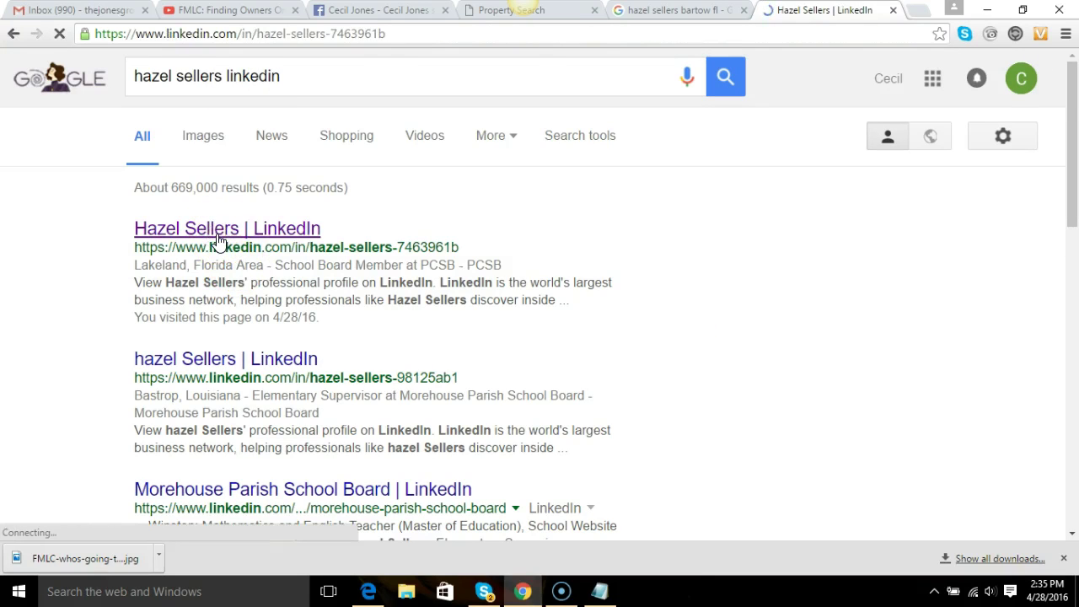